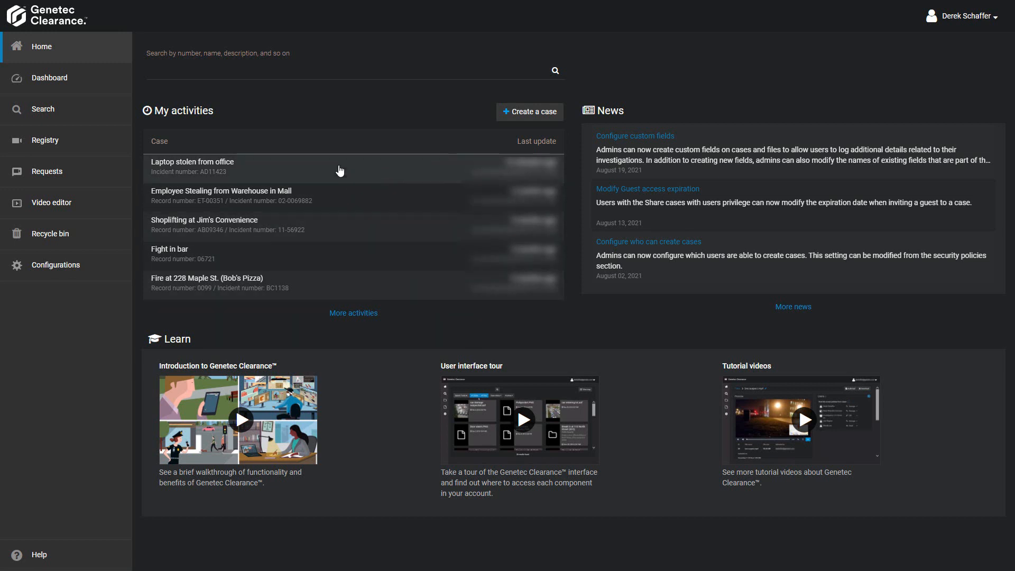
- Open the "Laptop stolen from office" case and check the file filter in its file list
click(340, 169)
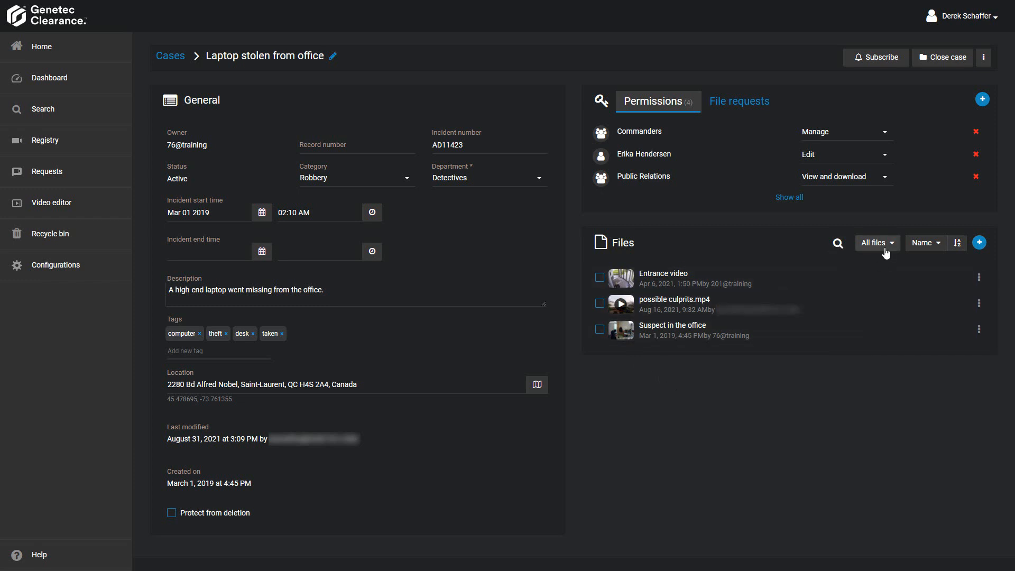
click(886, 254)
click(886, 252)
- Create a folder named "Suspect Videos" in the case's files
click(980, 244)
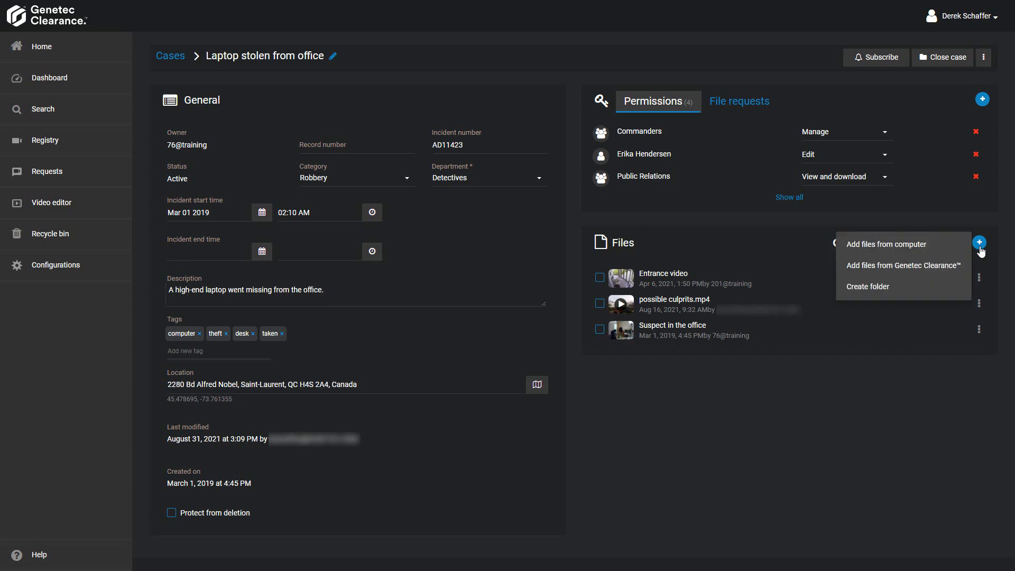
click(909, 287)
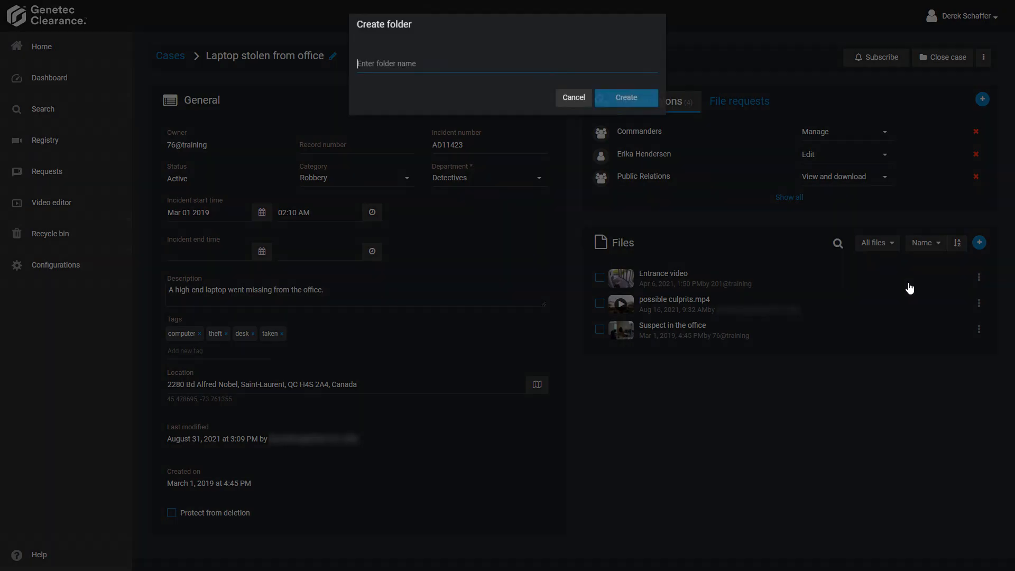
text(Suspect Videos)
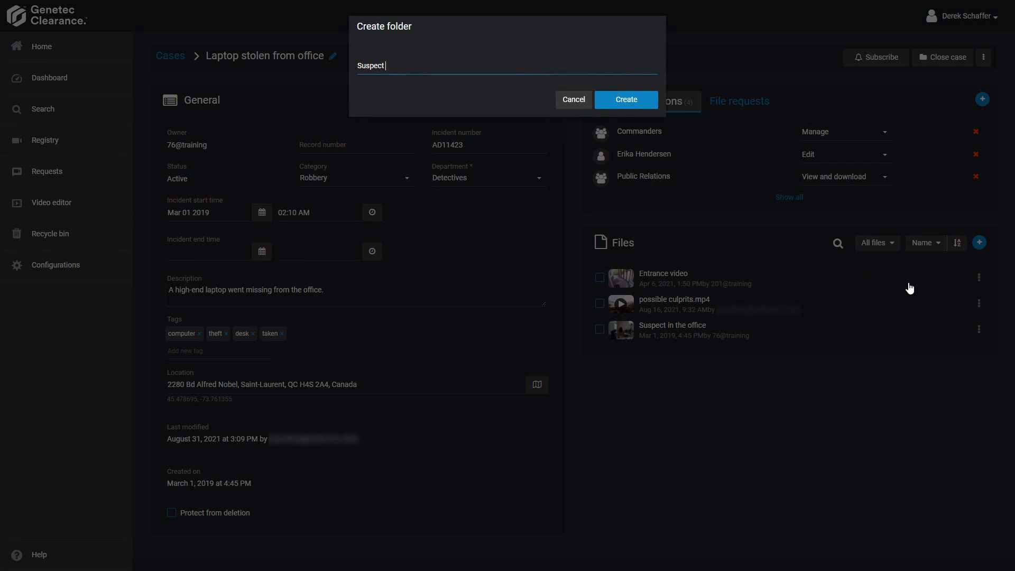
click(639, 108)
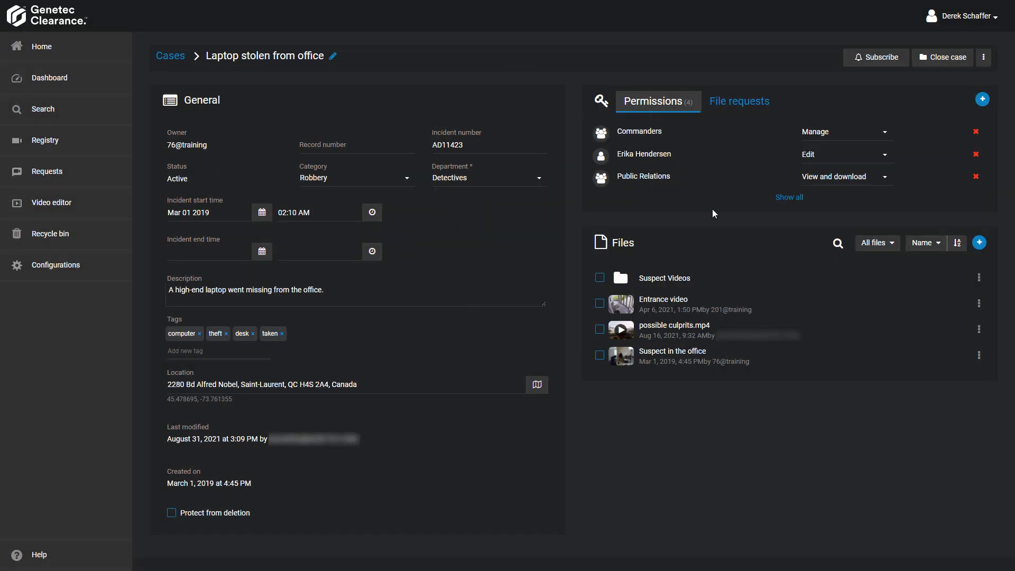
- Try to move possible culprits.mp4 and Suspect in the office to another folder
click(600, 329)
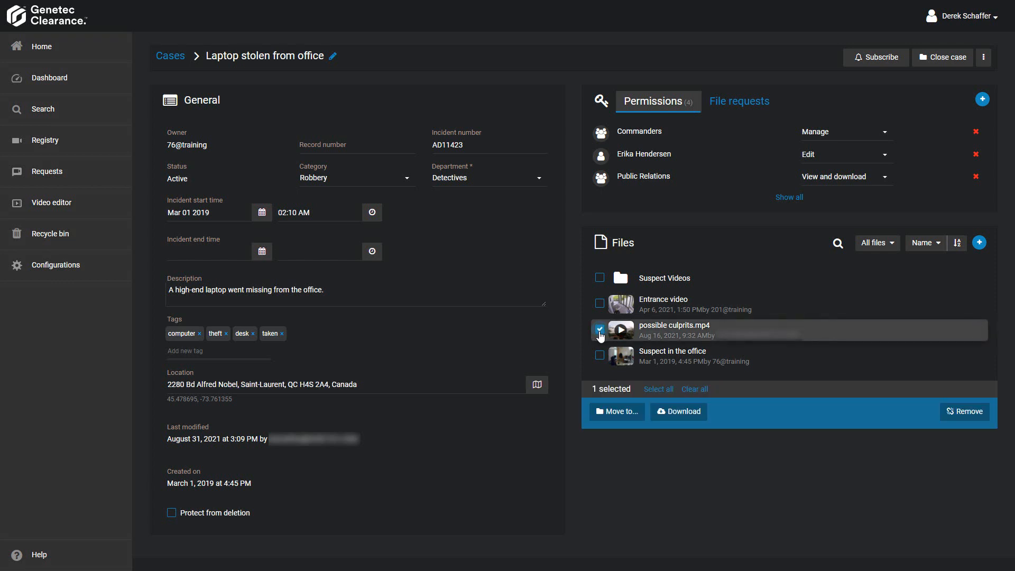
click(599, 355)
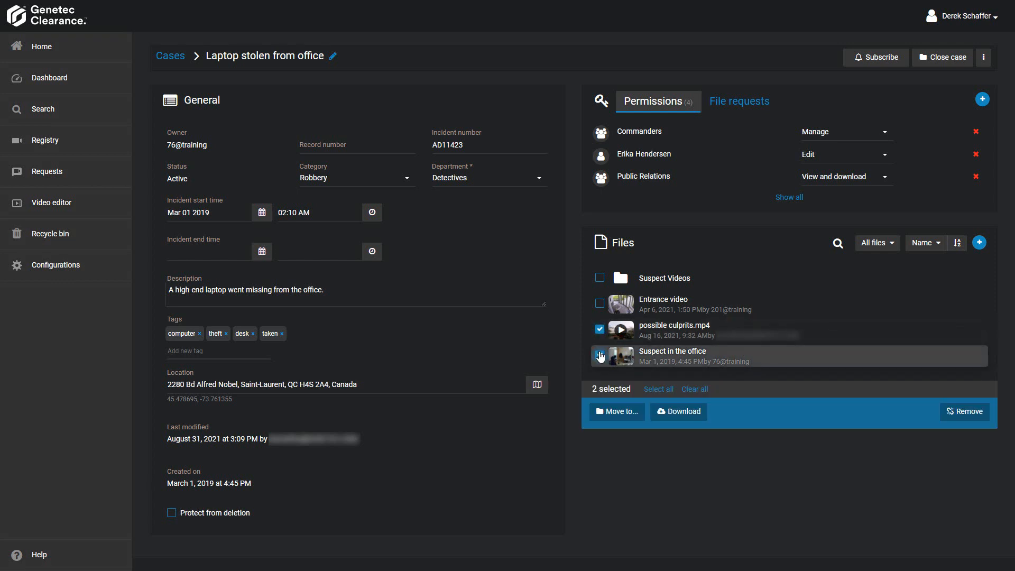
click(619, 412)
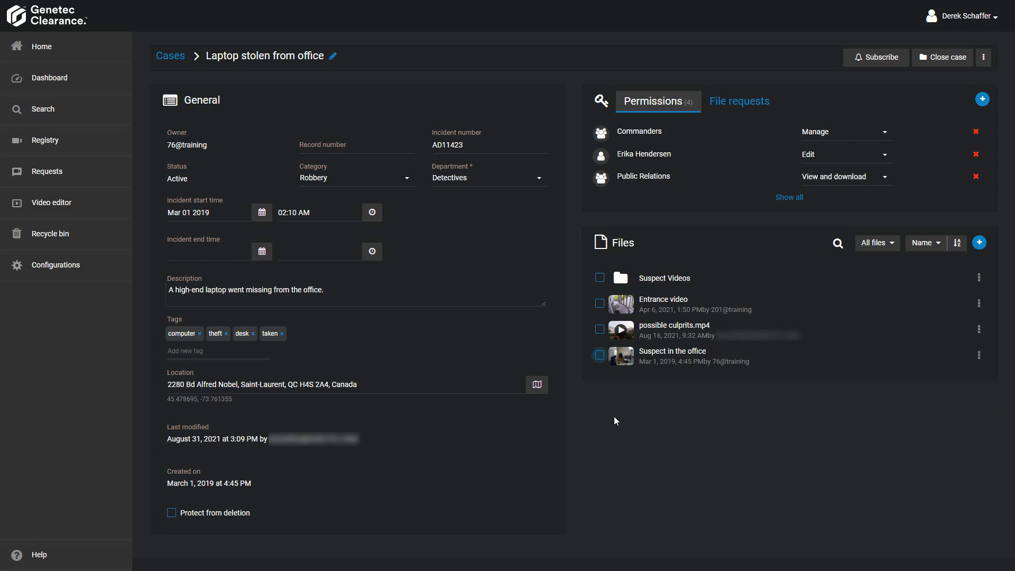
click(979, 330)
click(600, 331)
click(600, 355)
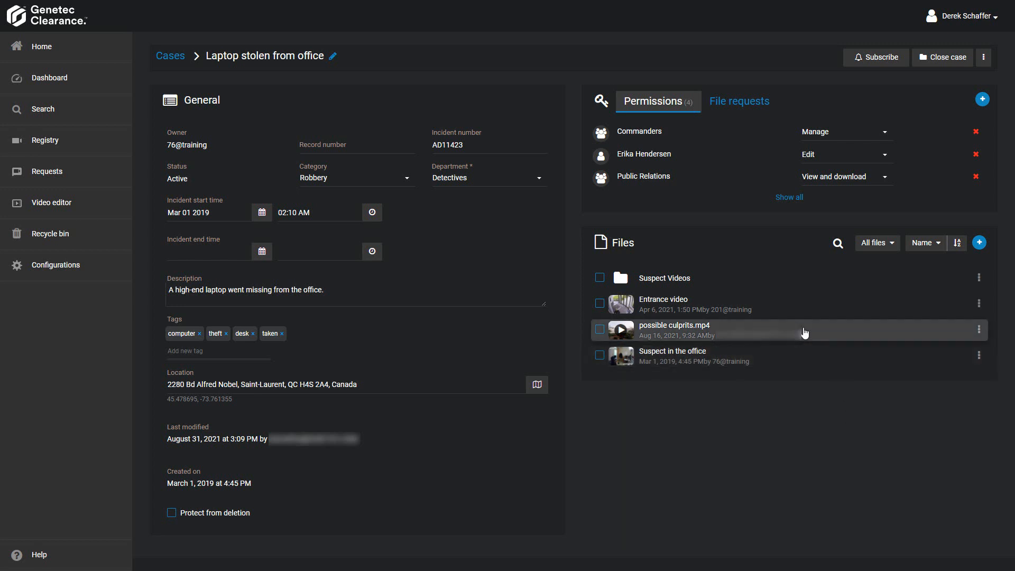
- Open Entrance video in the player and set the layout to 4 tiles
click(787, 316)
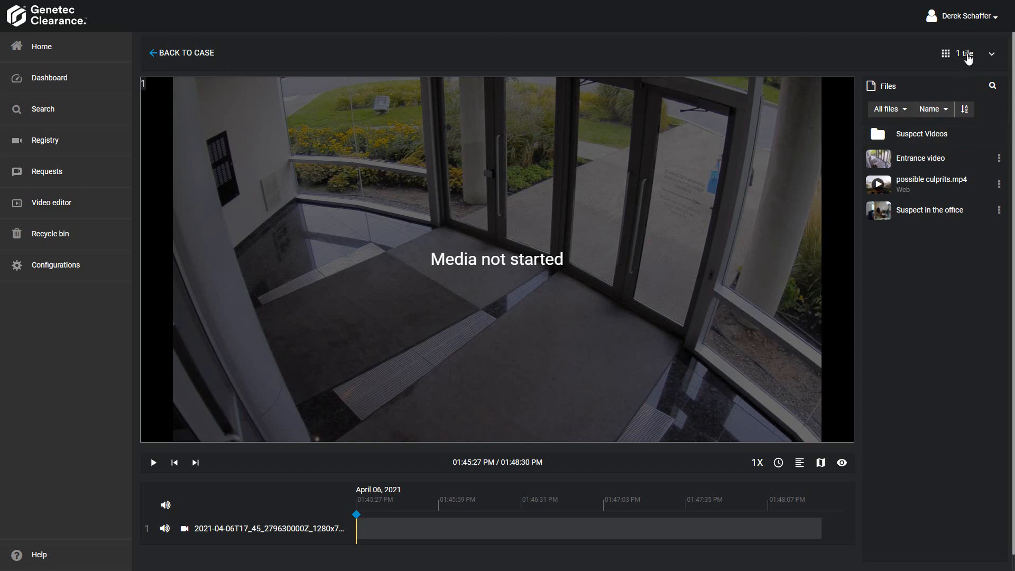
click(968, 58)
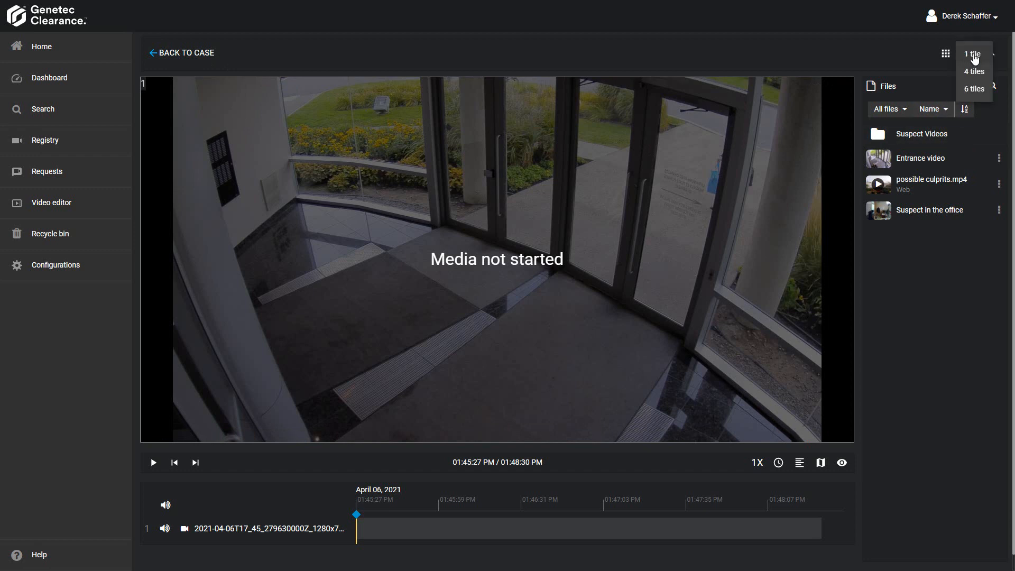
click(975, 72)
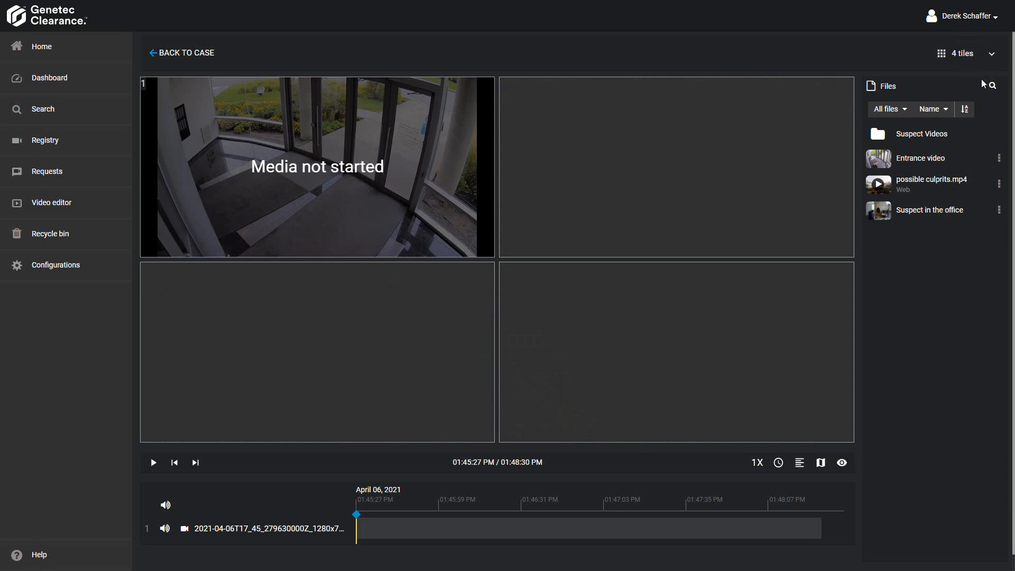
- Add possible culprits.mp4 to tile 2 and Suspect in the office to tile 4
mouse_move(422, 201)
click(952, 194)
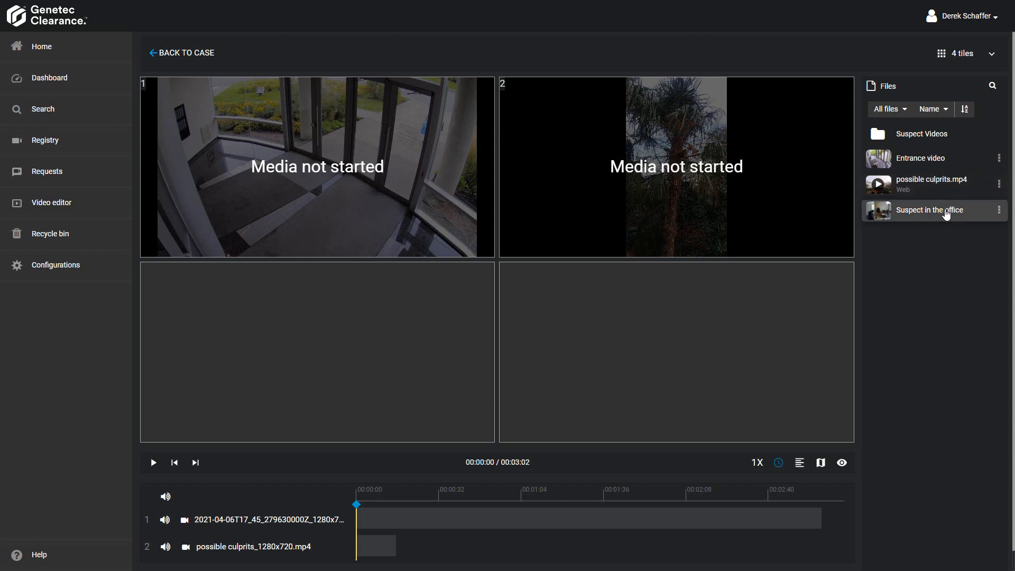
drag(946, 212, 642, 361)
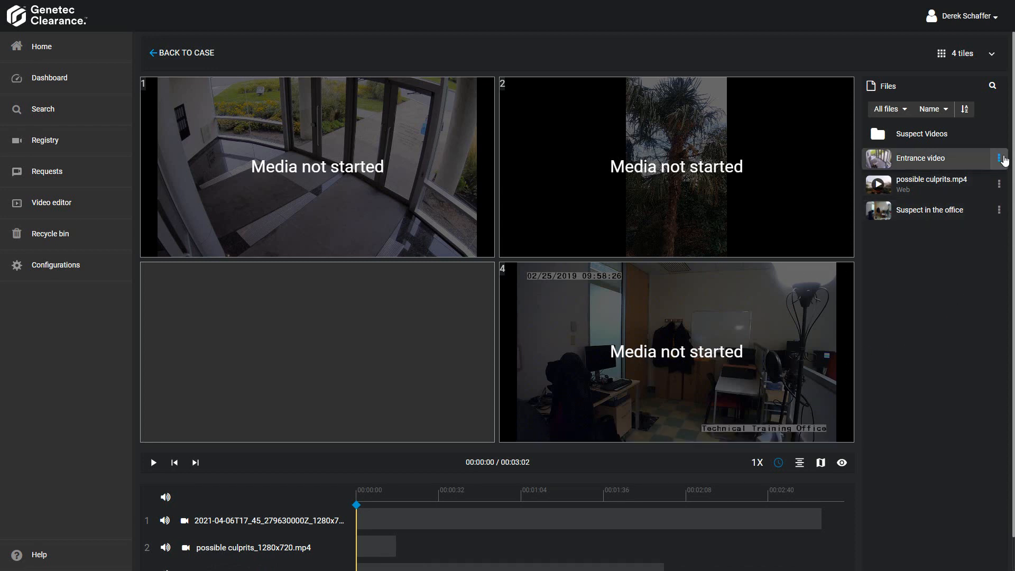
- Examine the file actions available for Entrance video
click(1001, 159)
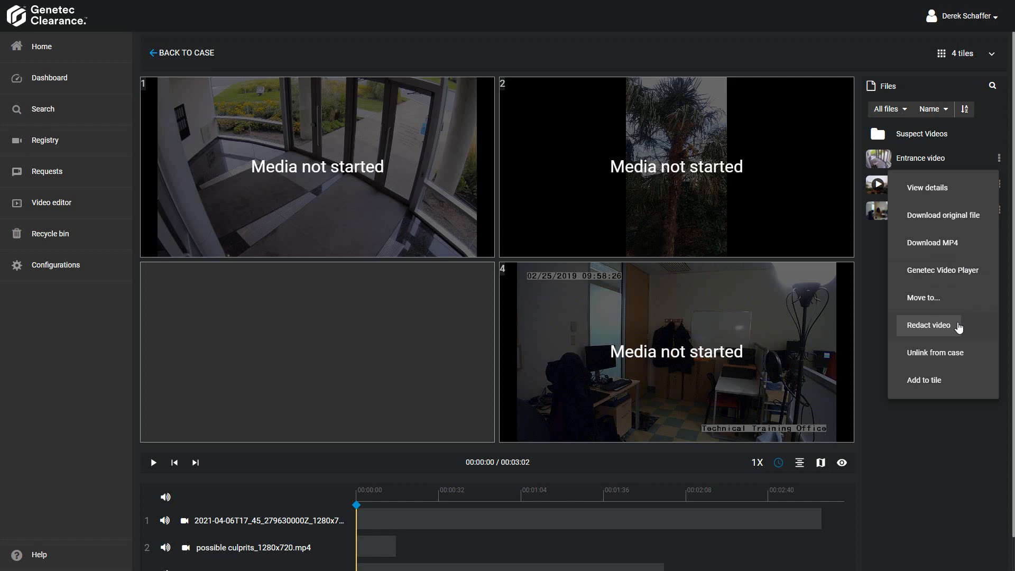
click(918, 436)
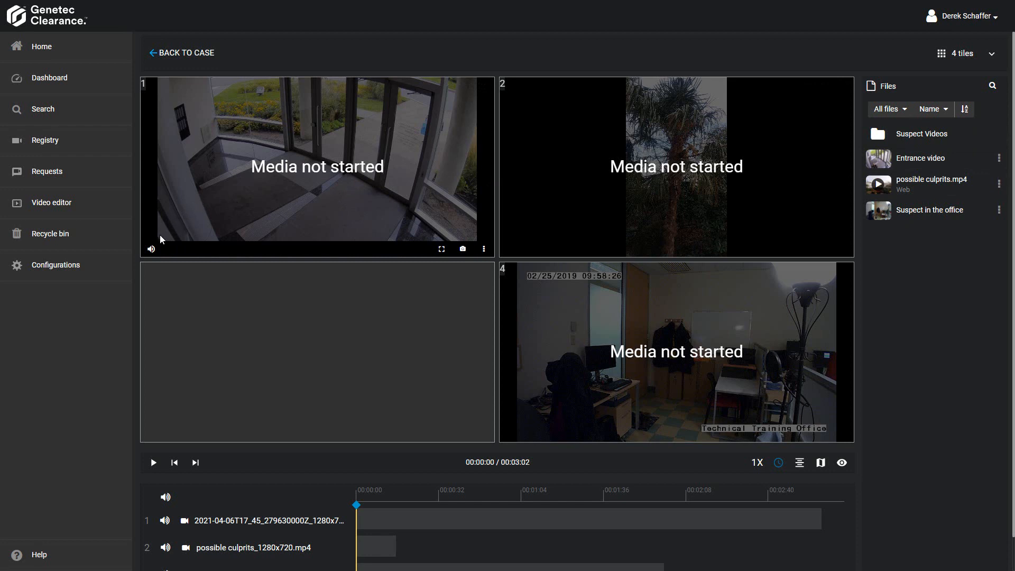
- Adjust the audio volume of Entrance video in tile 1, muting and unmuting it
mouse_move(152, 249)
click(175, 249)
click(151, 249)
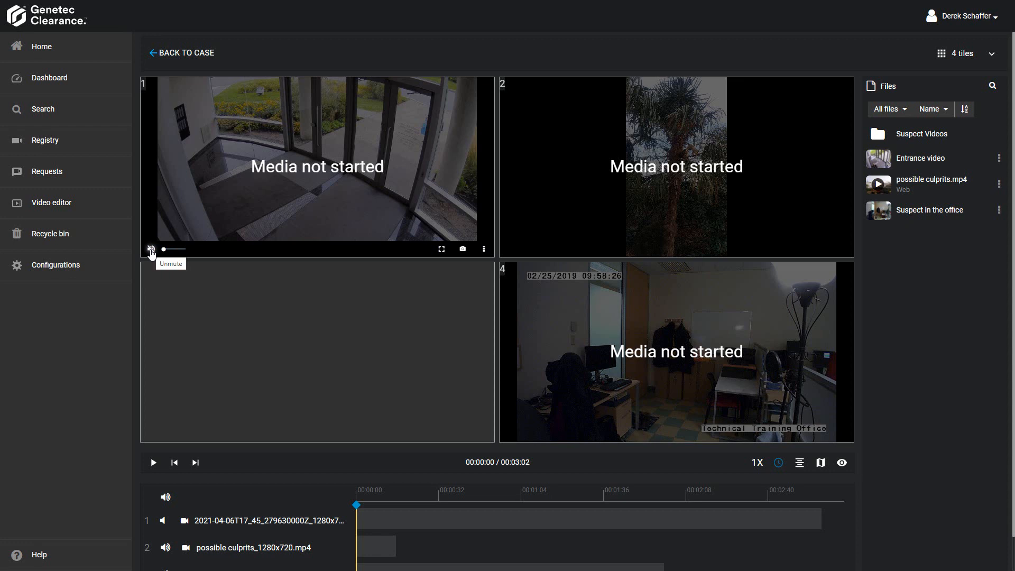
click(151, 250)
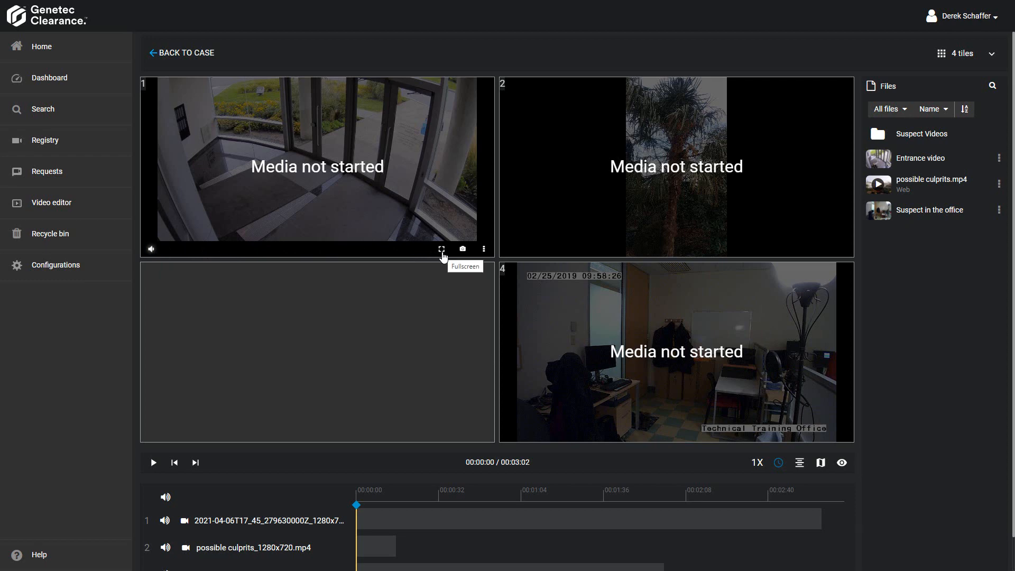
- View Entrance video full screen, return to the tile layout, and take a snapshot from tile 1
click(441, 249)
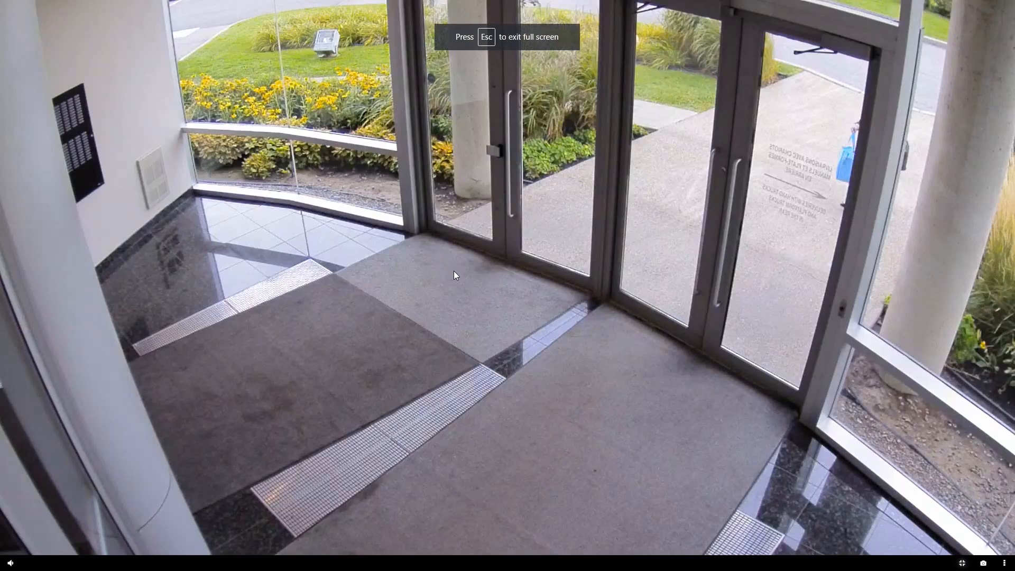
click(963, 564)
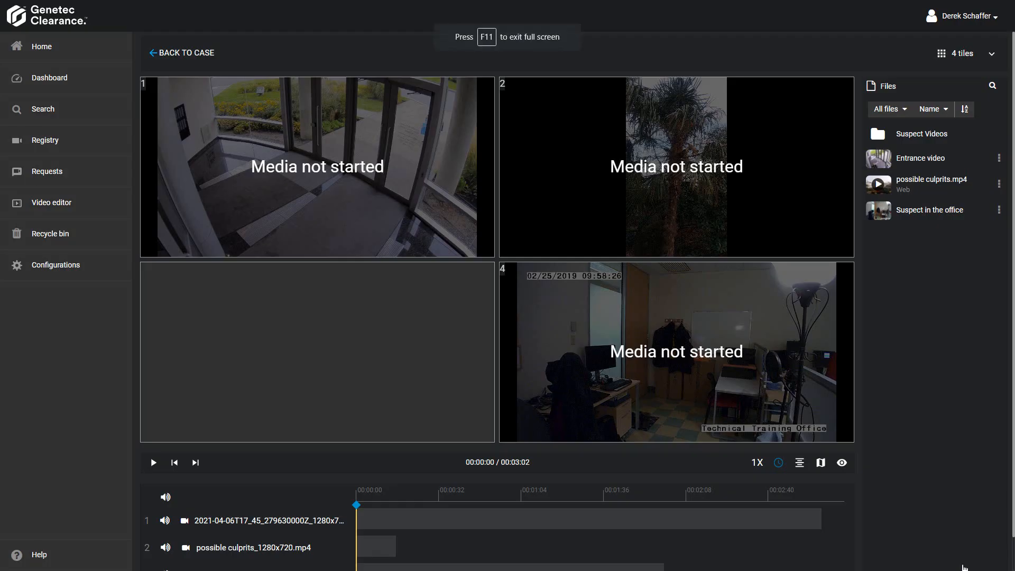
mouse_move(399, 205)
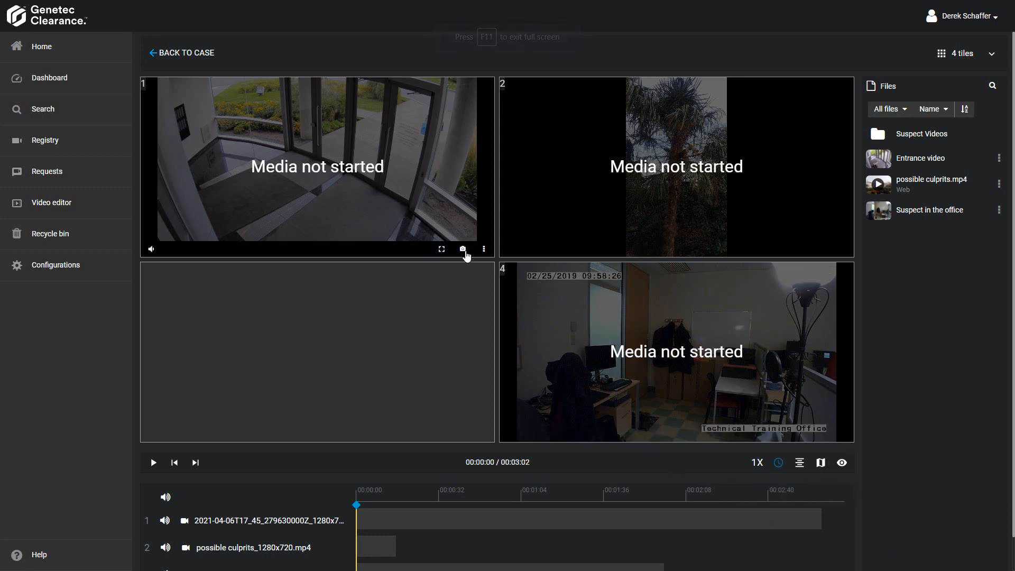
click(464, 252)
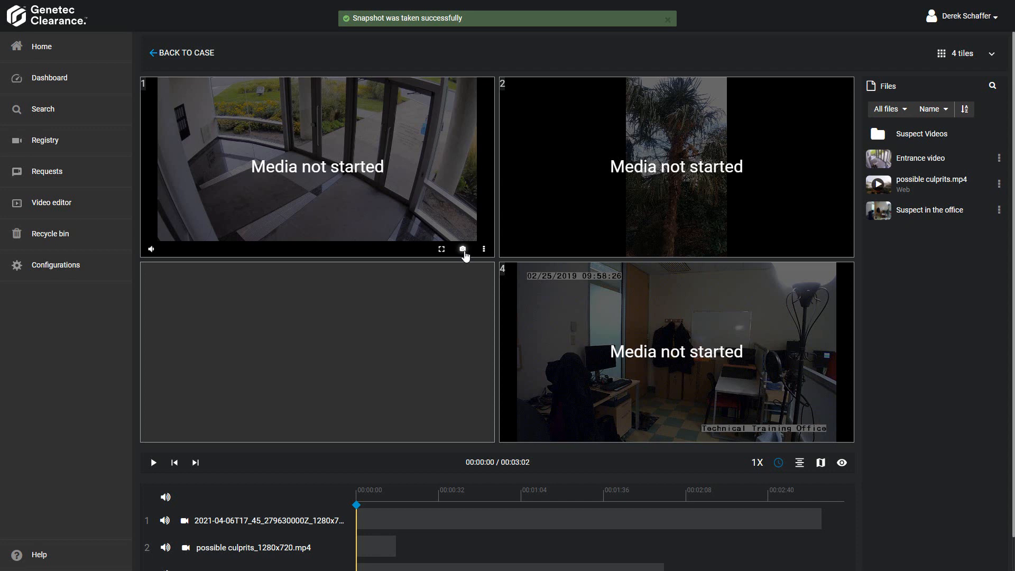
click(483, 249)
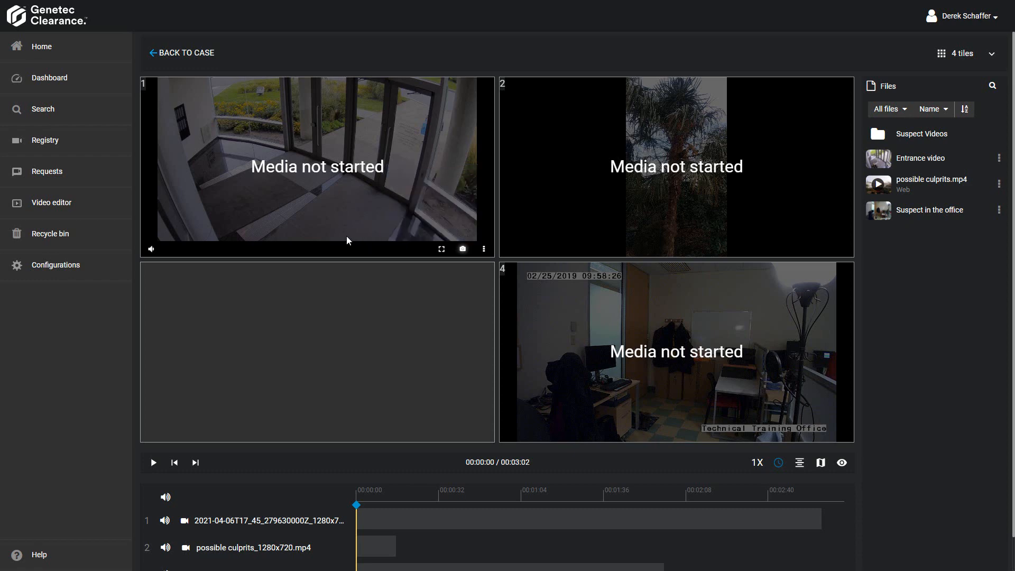
- Play the videos to about 00:00:03, pause, and zoom and pan tile 1 to the area beside the entrance doors
key(space)
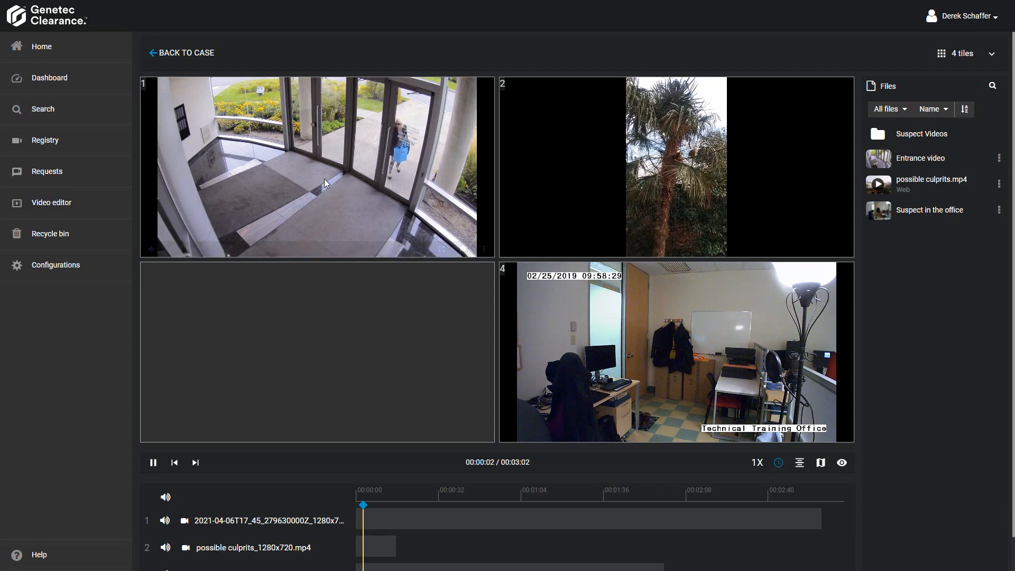
key(space)
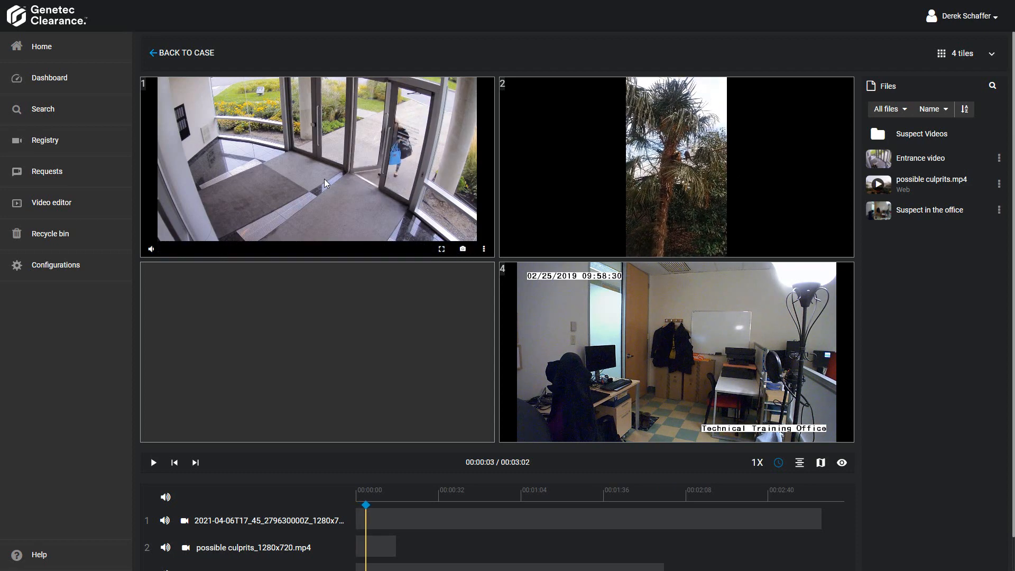
scroll(325, 183, up, 3)
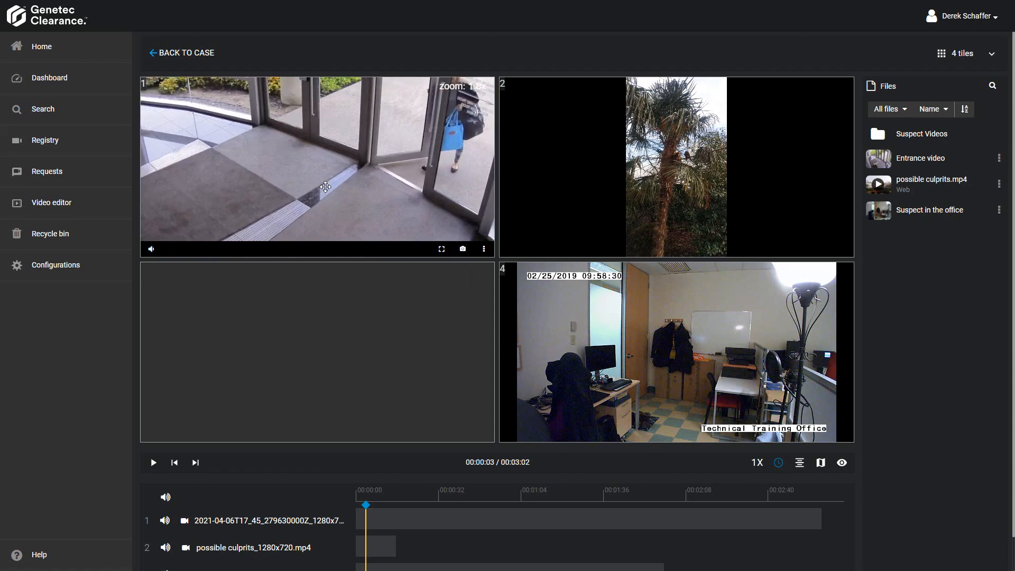
drag(226, 200, 435, 136)
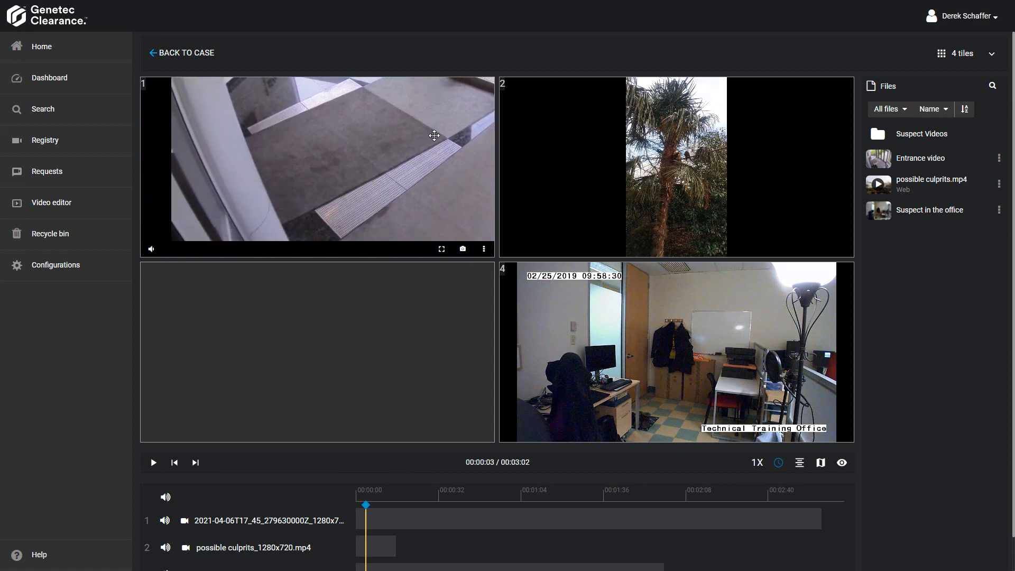
drag(279, 116, 254, 228)
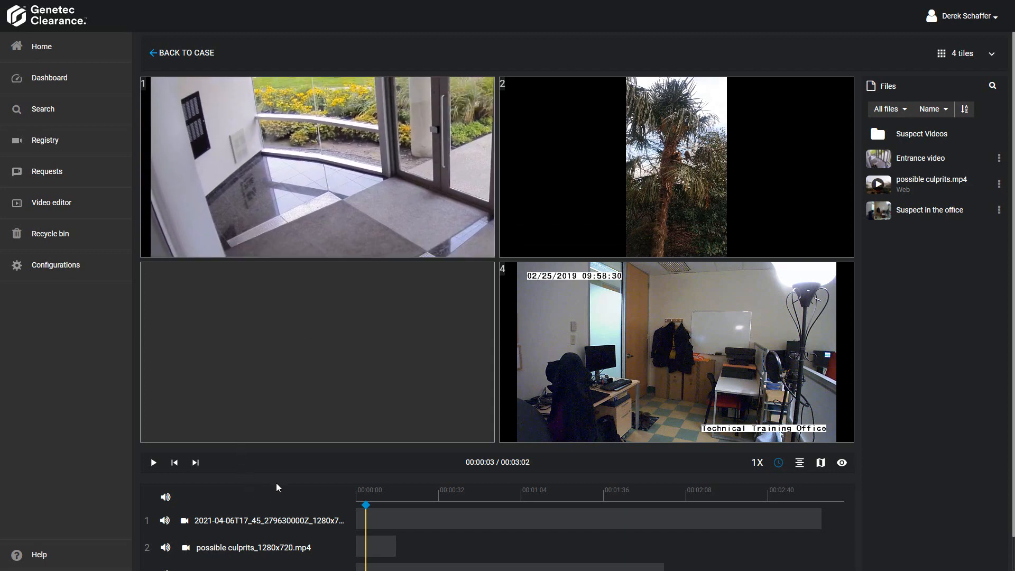
- Resume playback to about 00:00:06, pause, and step back four frames
scroll(277, 483, down, 1)
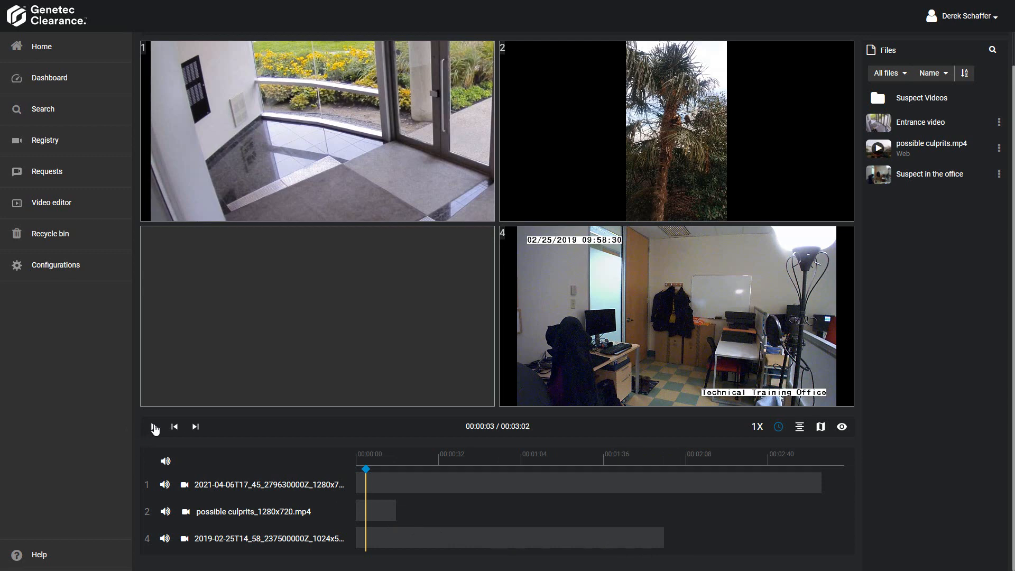
click(153, 427)
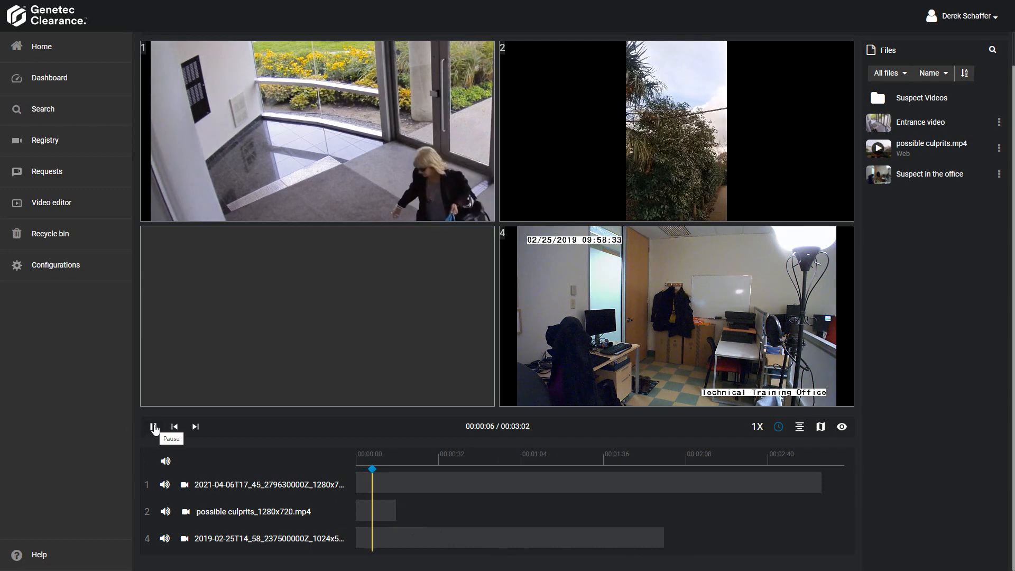
click(153, 427)
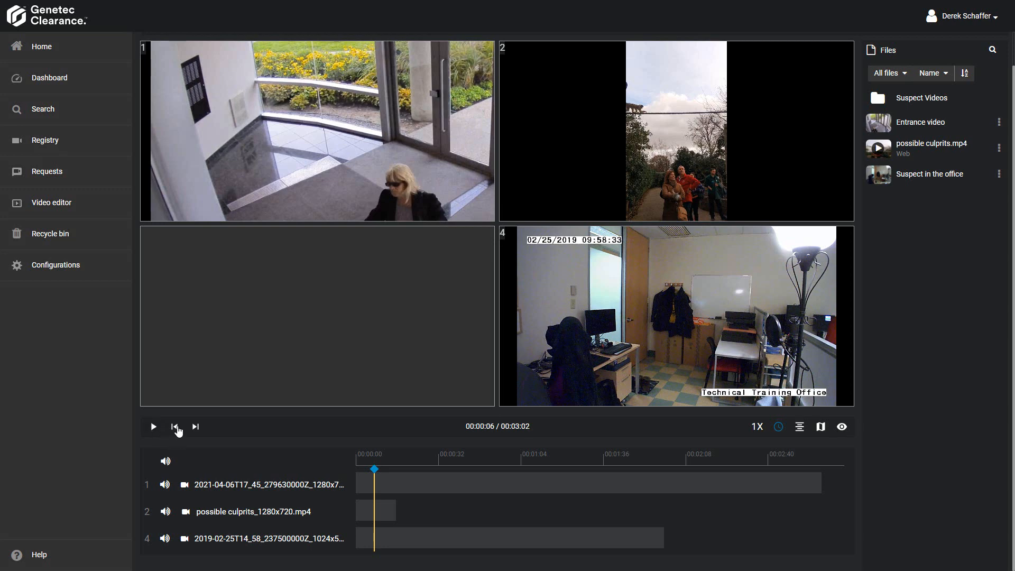
click(176, 427)
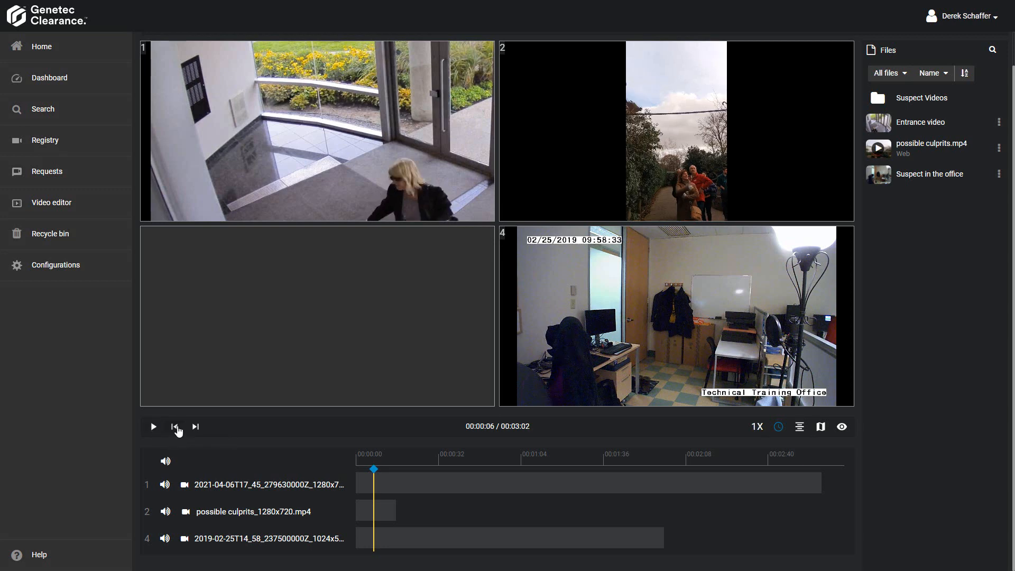
click(176, 427)
click(176, 427)
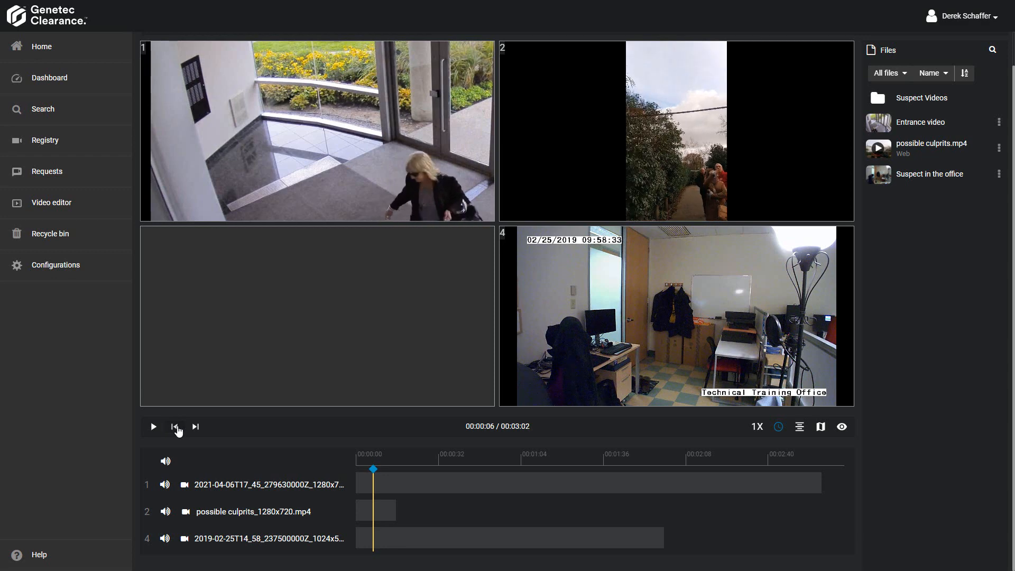
click(176, 428)
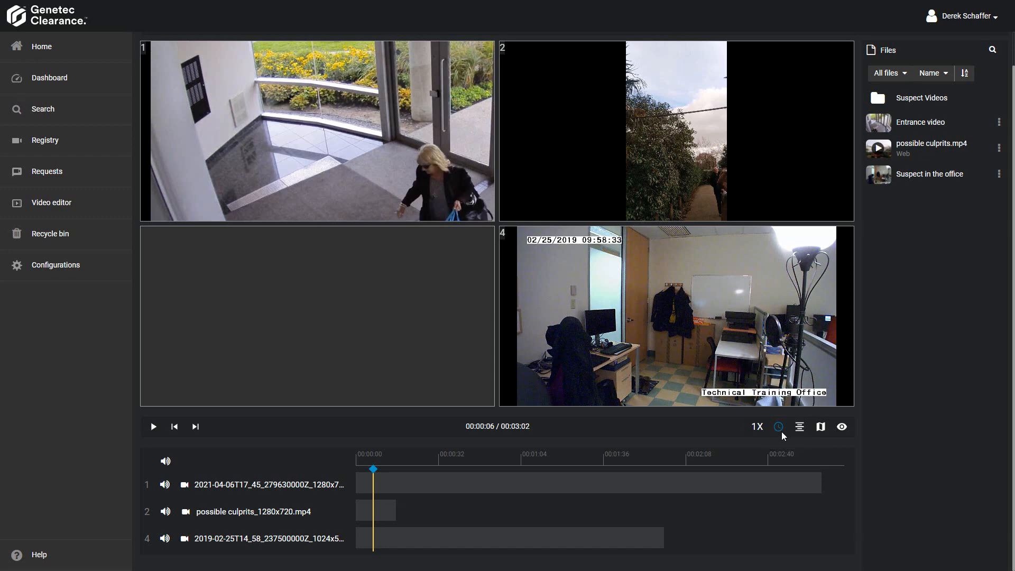
- Show the map of the video locations beside the tiles
click(821, 427)
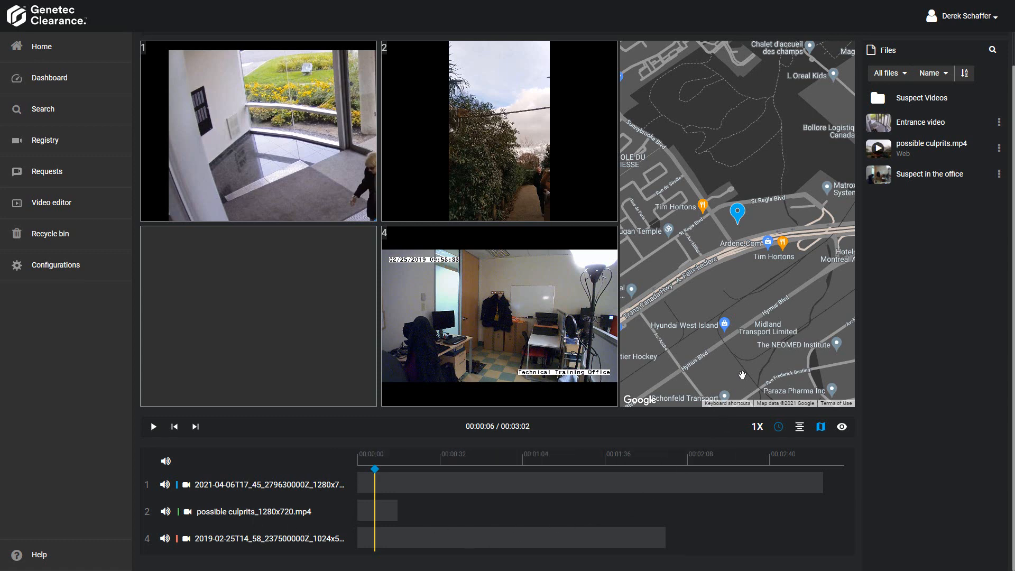
- Pan and zoom out the map to view the wider area around the video location marker
drag(730, 275, 688, 327)
scroll(720, 219, down, 3)
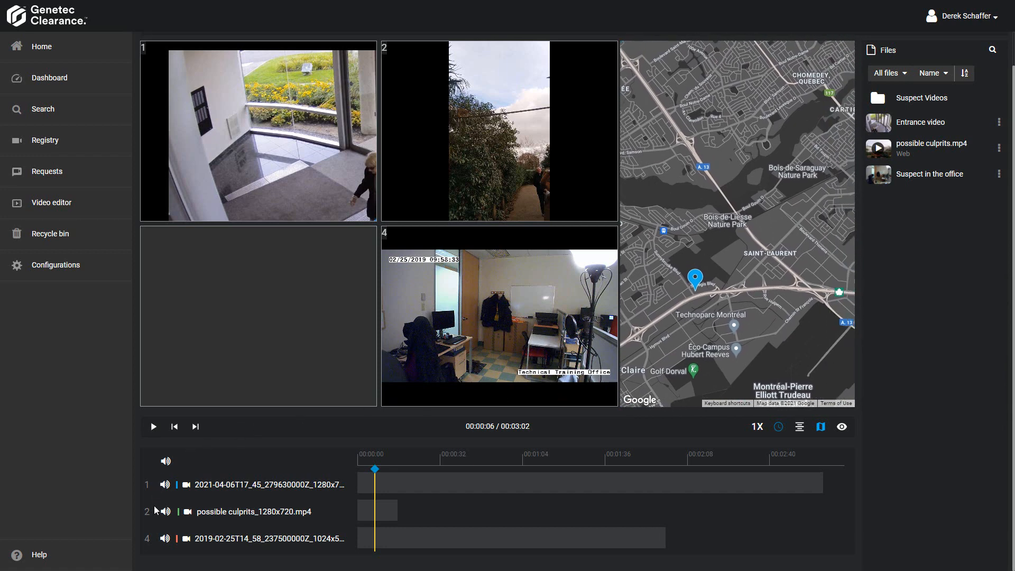
- Mute the audio of the videos in tiles 2 and 4, and move the timeline playhead to 00:00:02
click(166, 512)
click(165, 540)
click(392, 477)
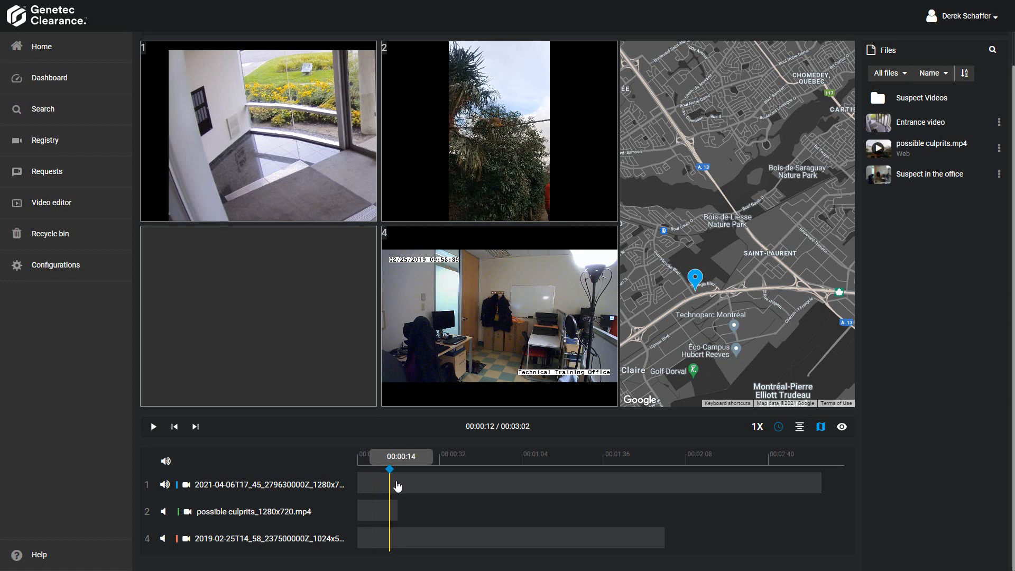
click(397, 486)
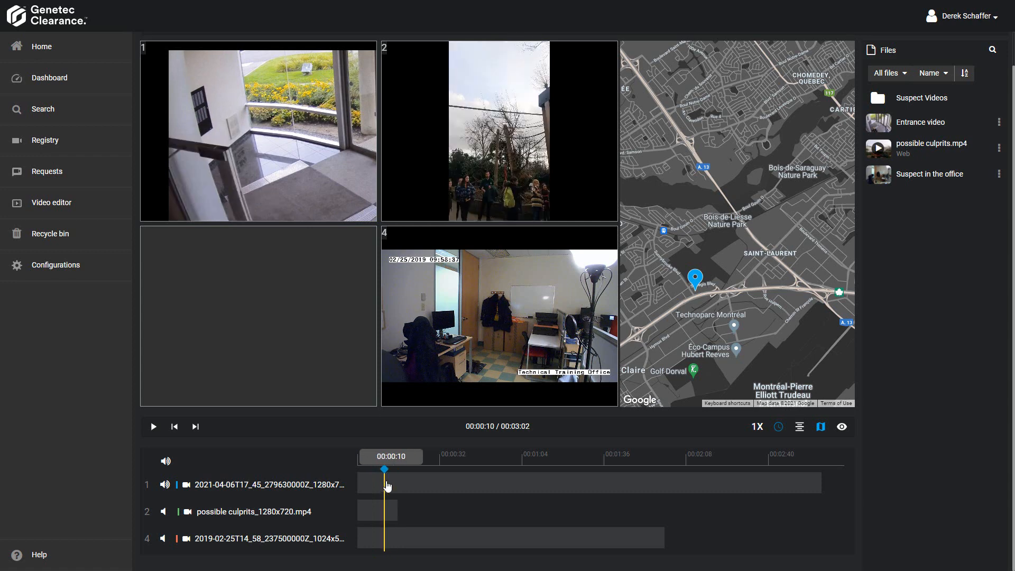
click(369, 486)
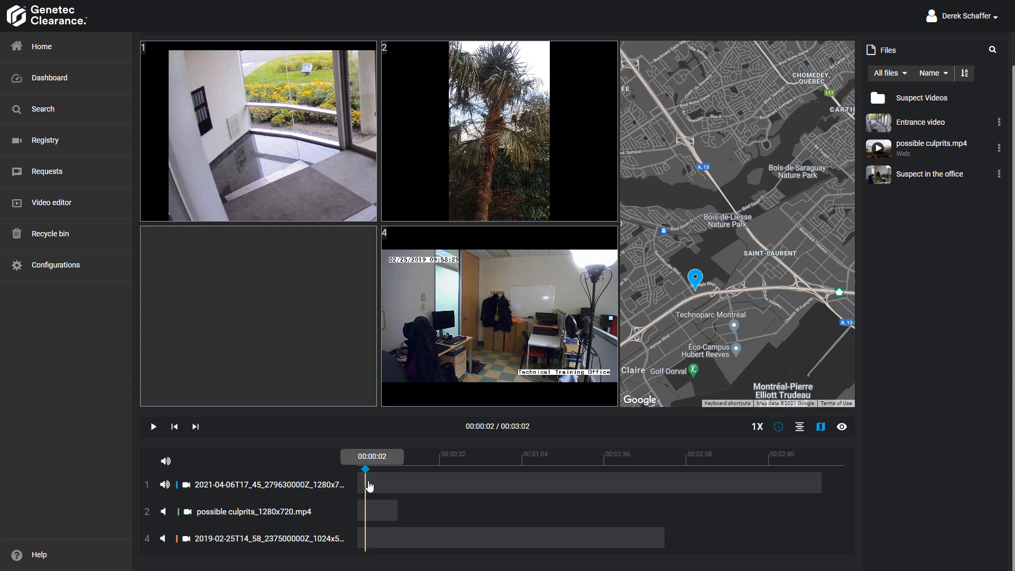
click(365, 212)
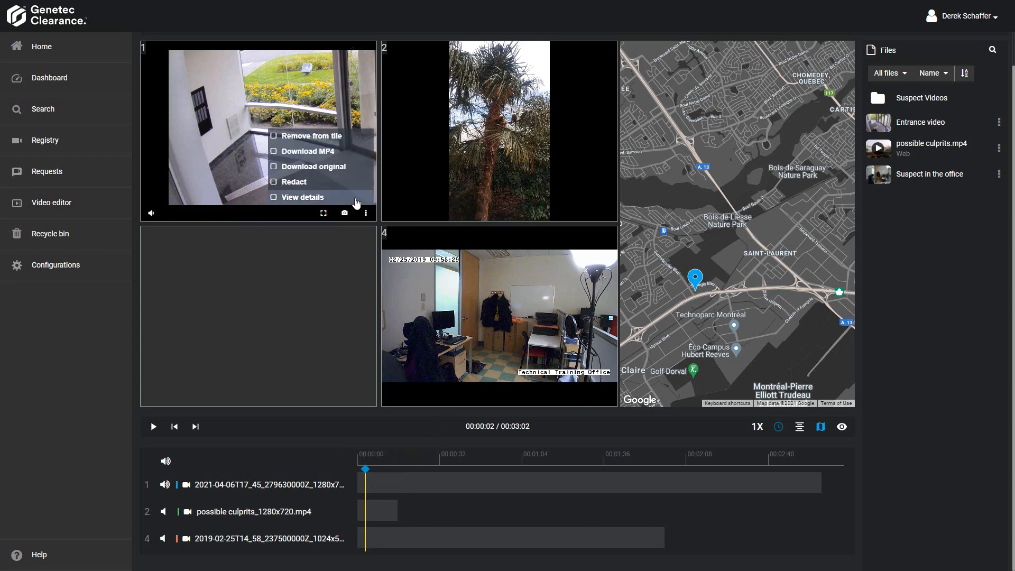
- Open the details page of Entrance video from the case's file list
click(1000, 120)
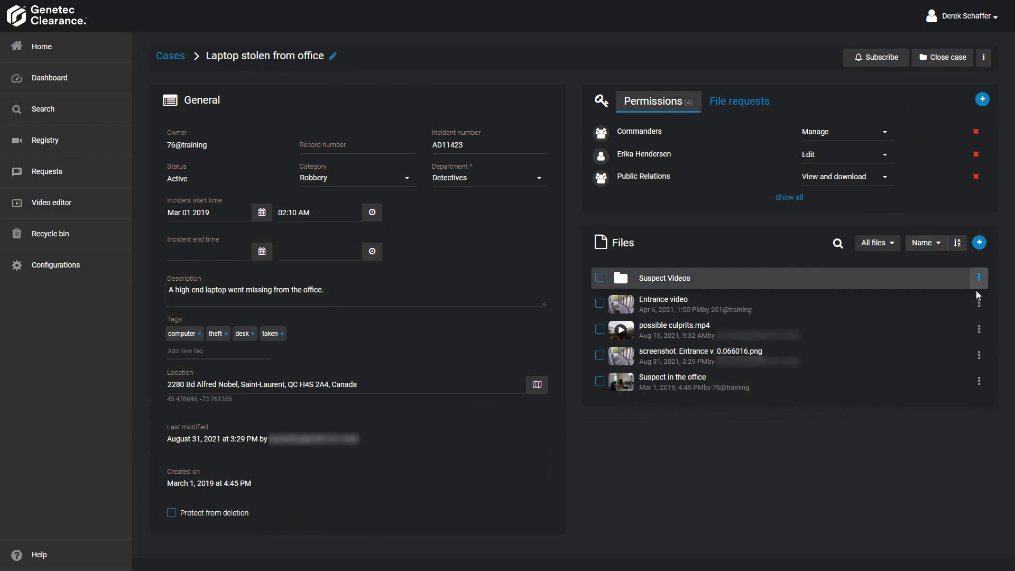
click(979, 303)
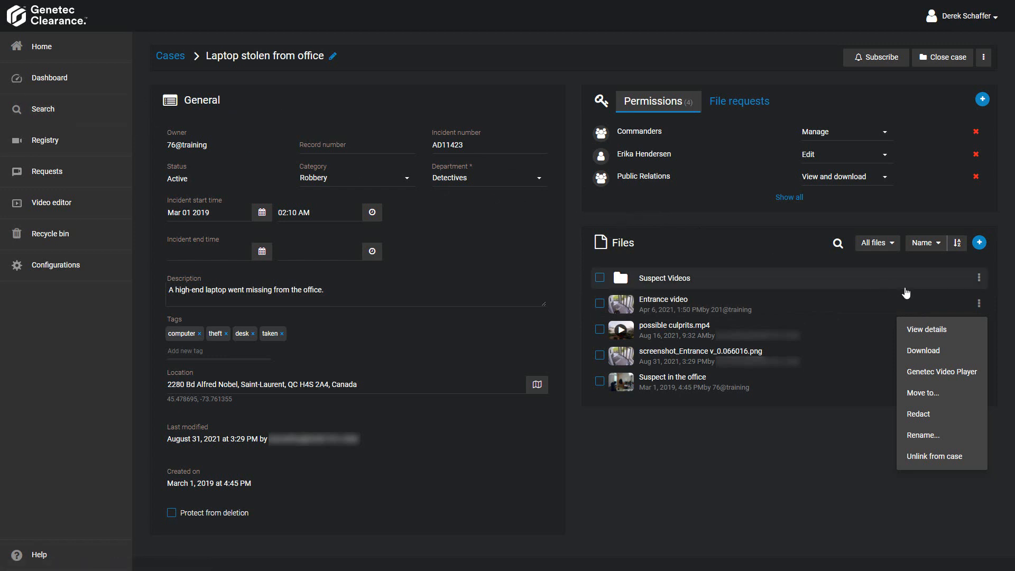
click(938, 331)
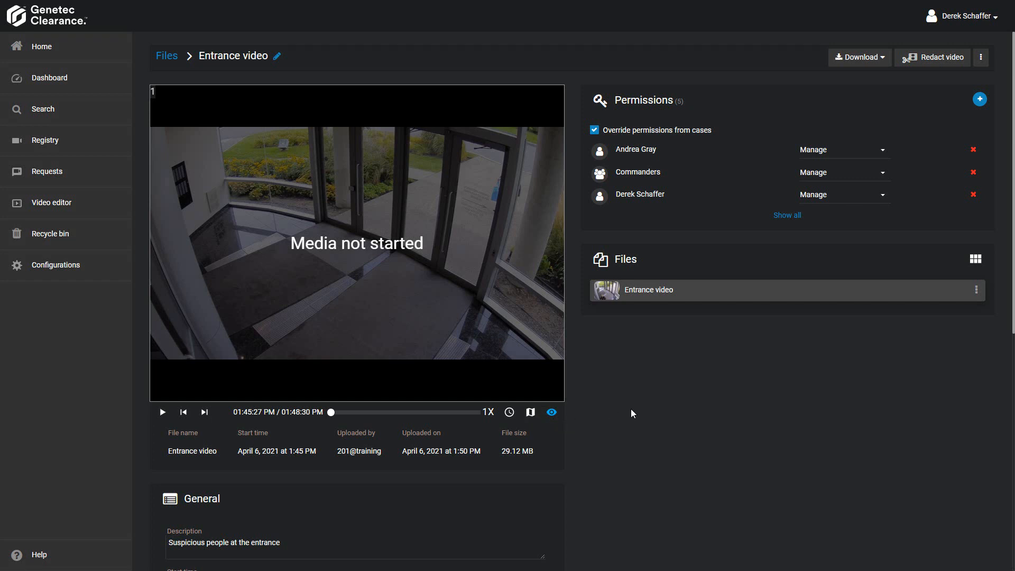
- Set the Entrance video's location on the map to the spot beside CF Fairview Pointe Claire
scroll(633, 413, down, 5)
scroll(645, 433, down, 3)
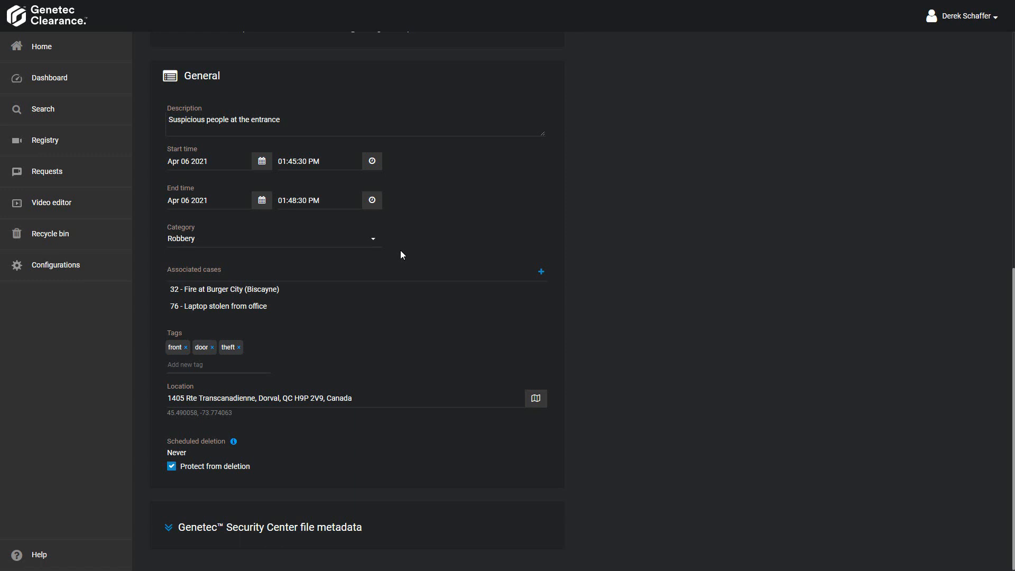
mouse_move(532, 296)
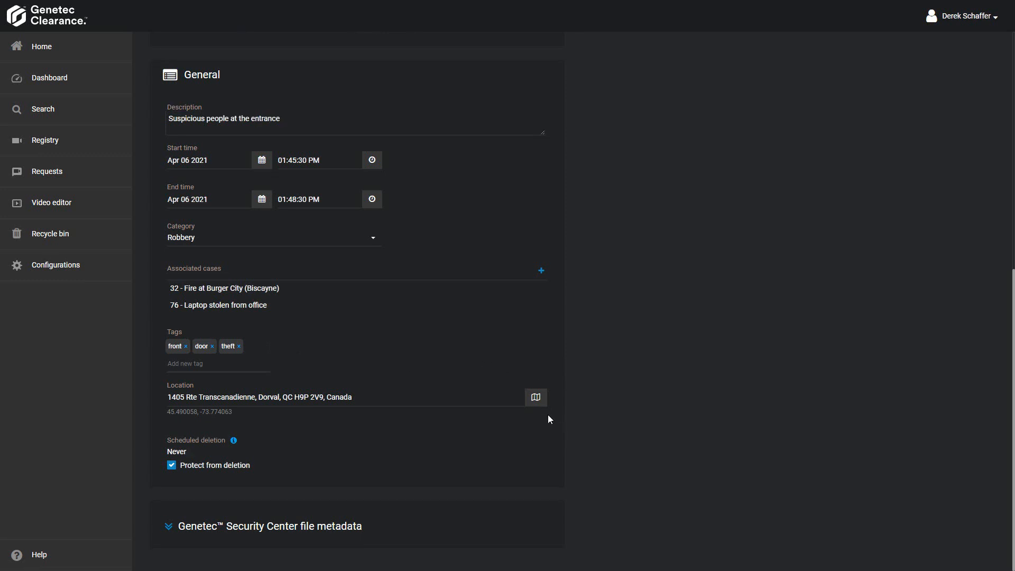
click(536, 398)
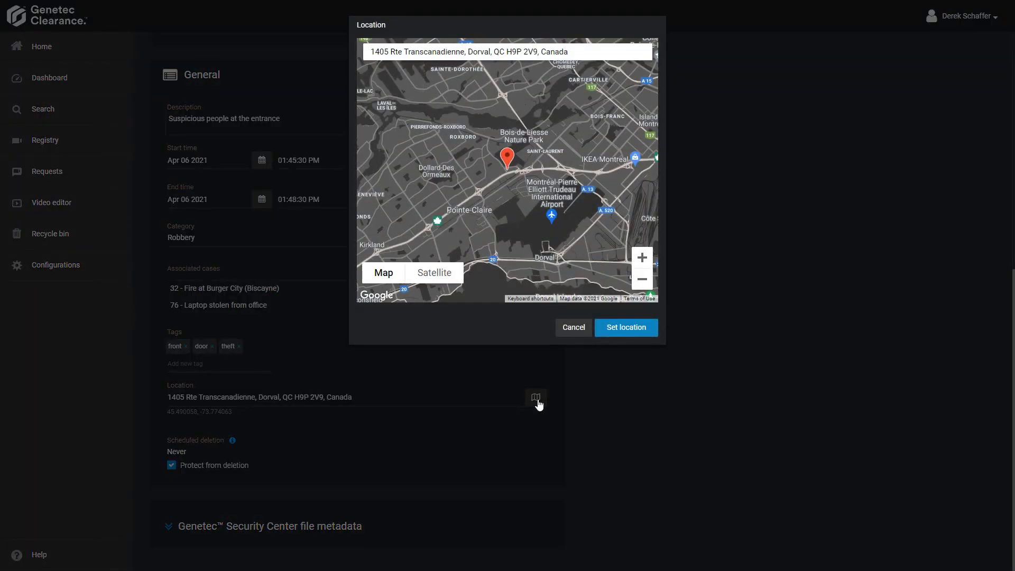
drag(492, 229, 595, 193)
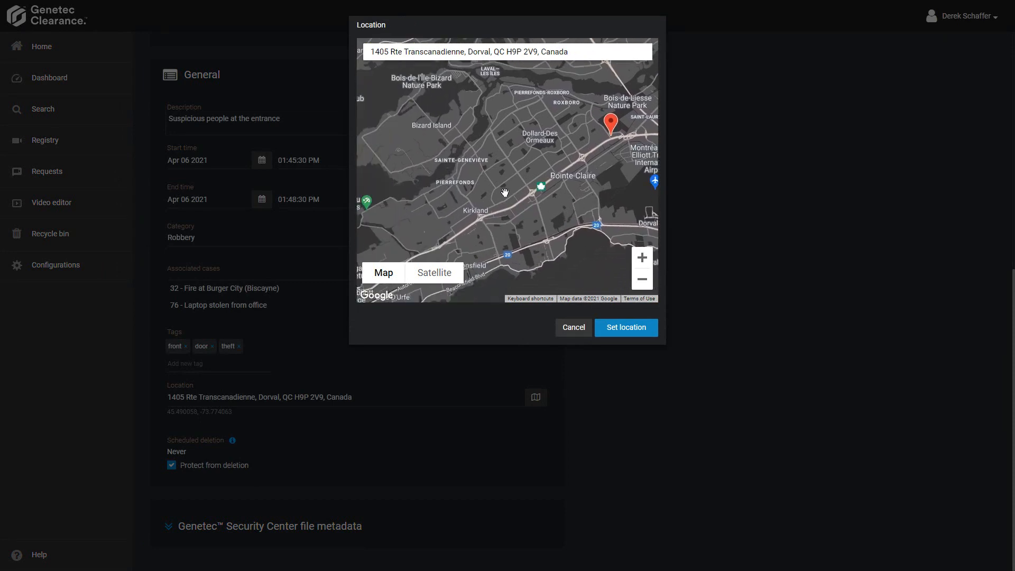
scroll(505, 205, up, 1)
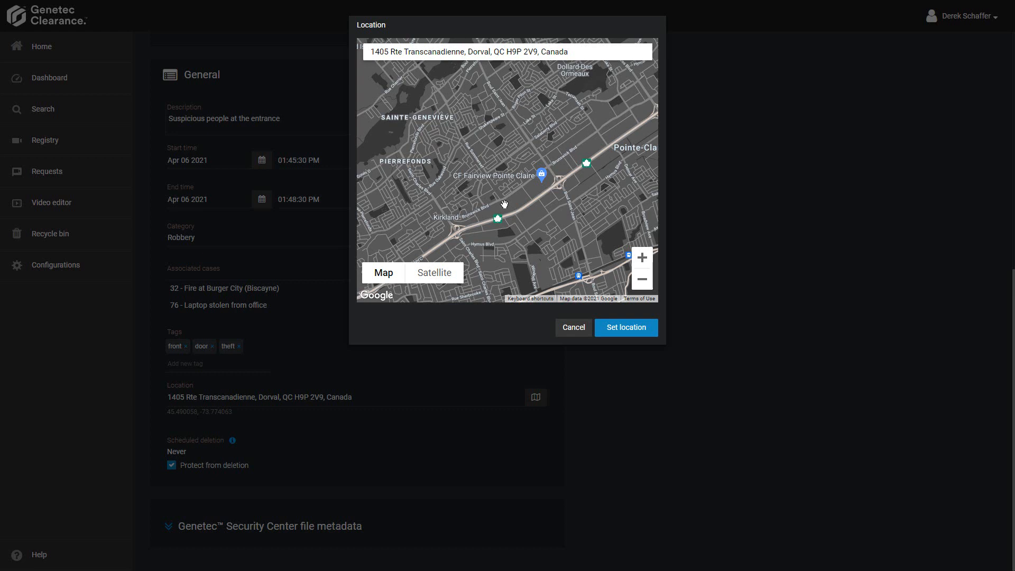
click(536, 189)
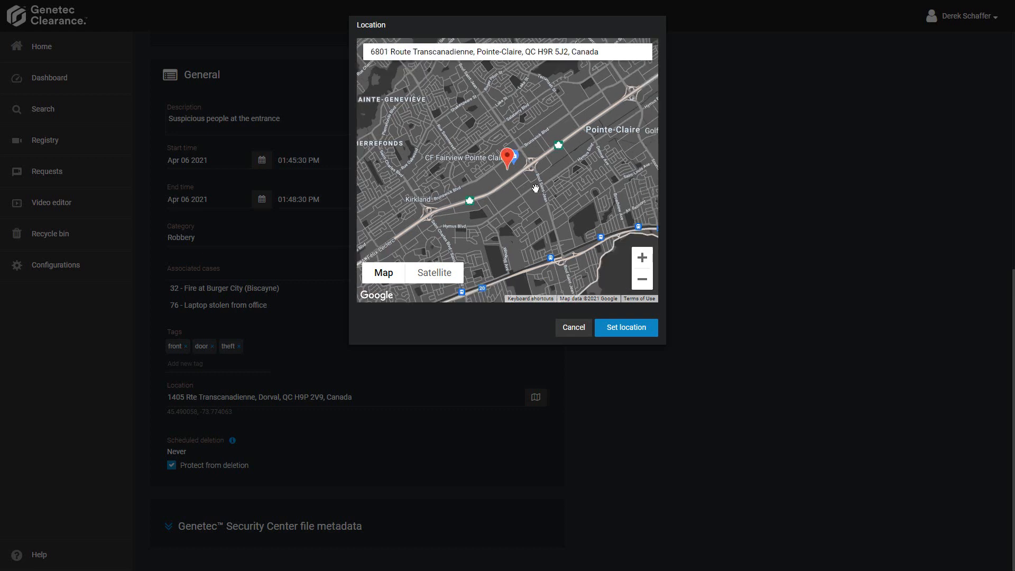
click(629, 326)
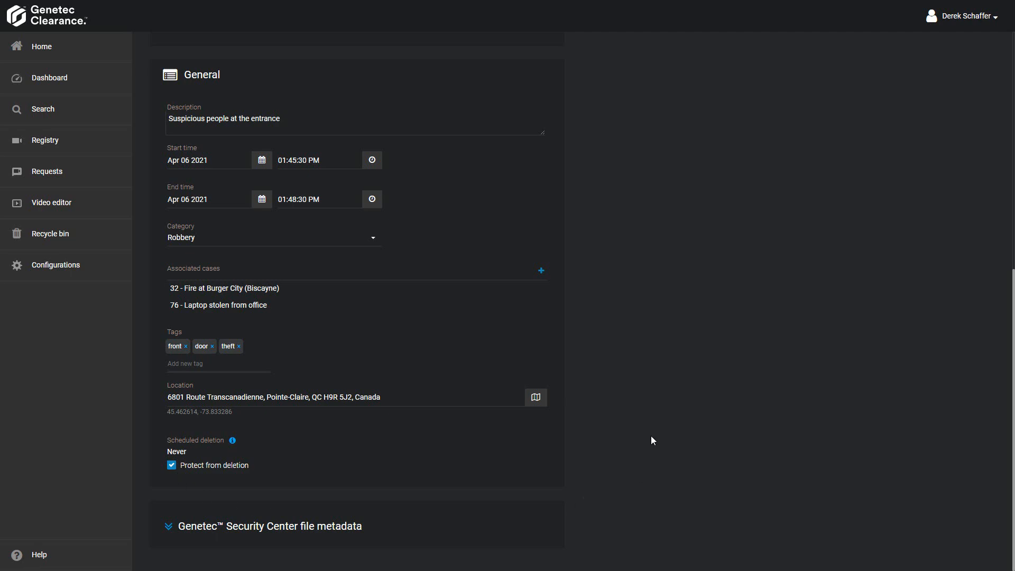
- Review the Entrance video's audit trail and delete options and its available download formats
scroll(651, 437, up, 1)
scroll(652, 437, up, 1)
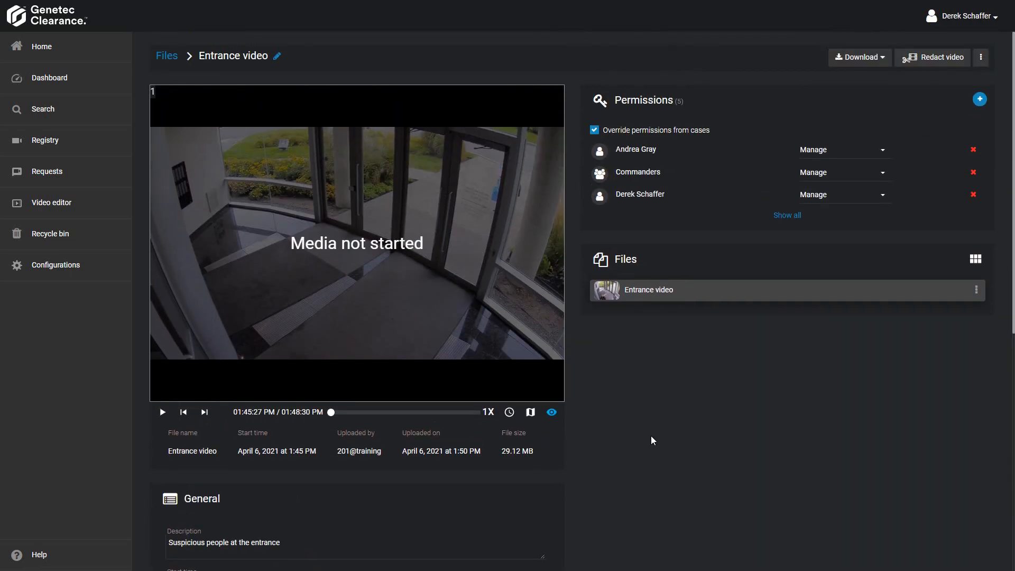
click(981, 62)
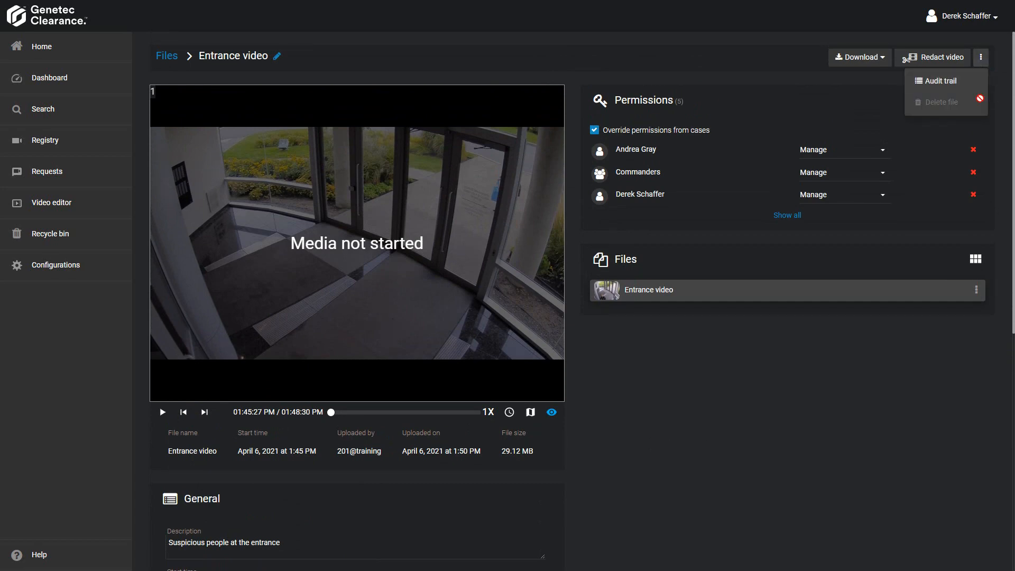
mouse_move(972, 108)
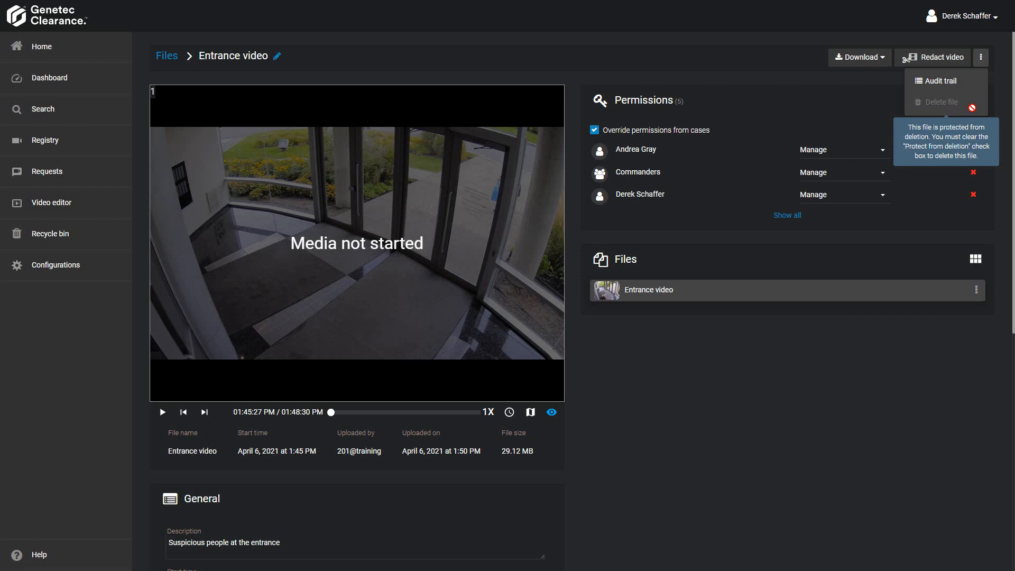
click(784, 322)
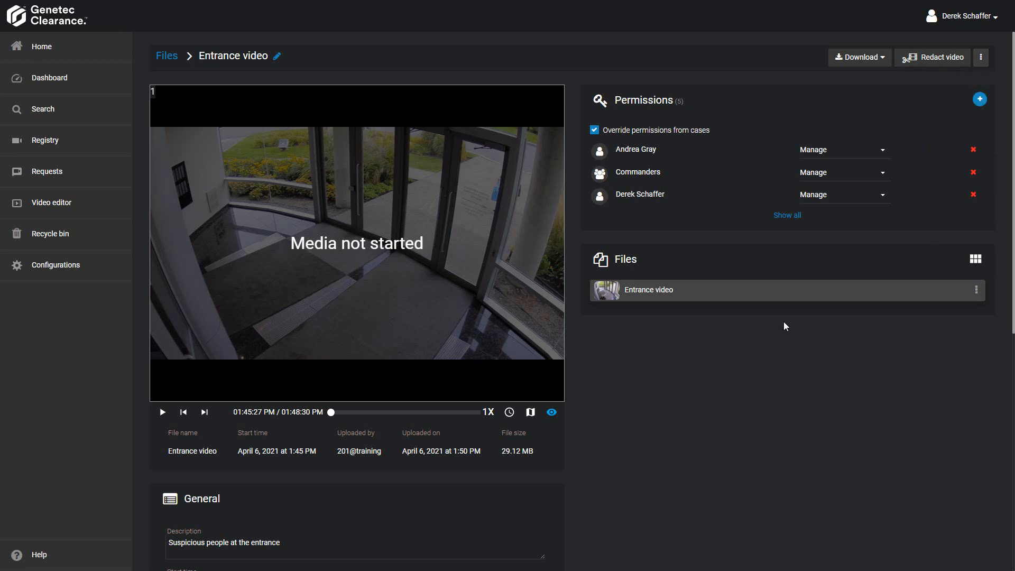
click(878, 67)
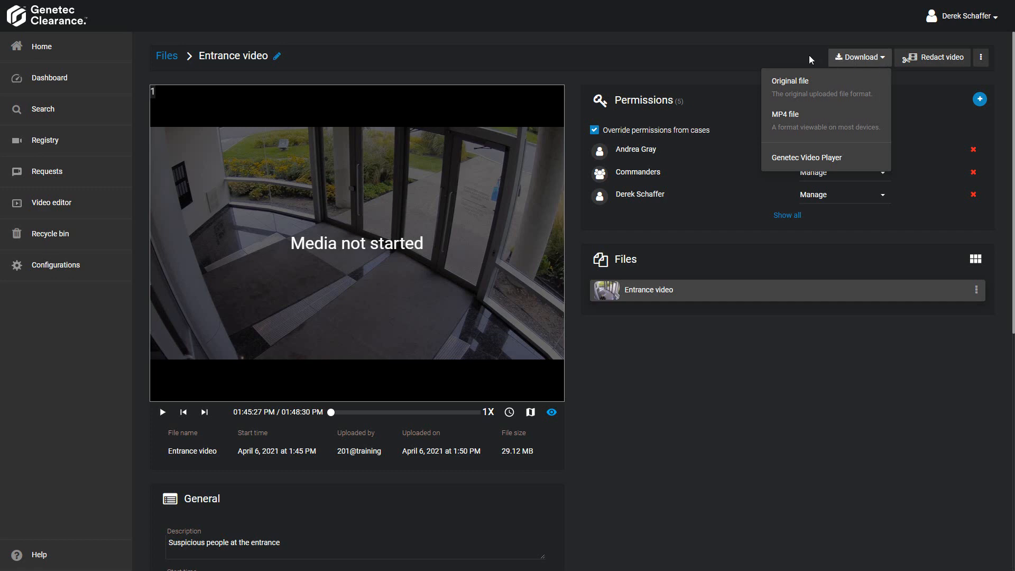
click(778, 56)
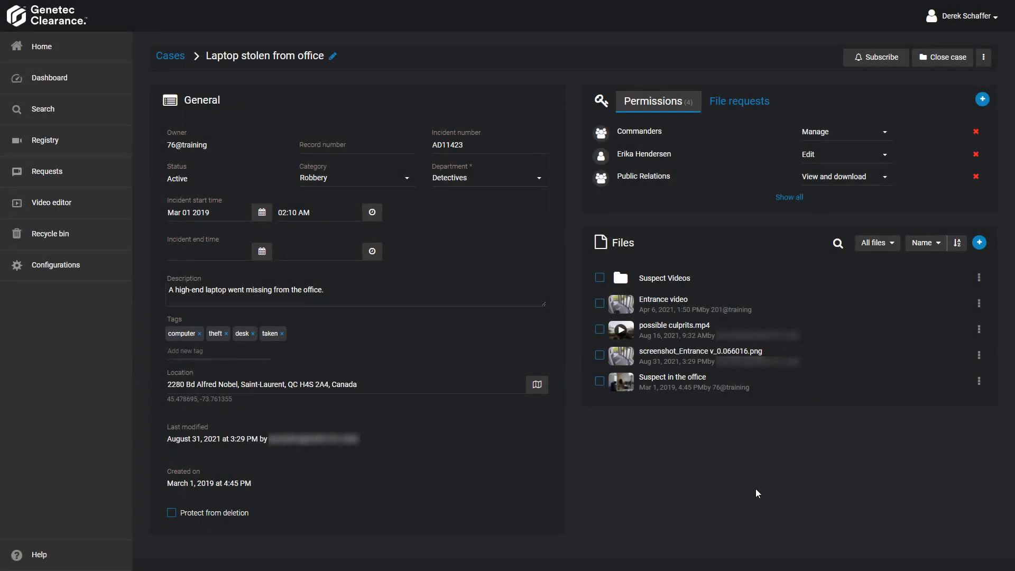
- Check the file actions for Entrance video, and select Entrance video, screenshot_Entrance v_0.066016.png and Suspect in the office for download
click(977, 303)
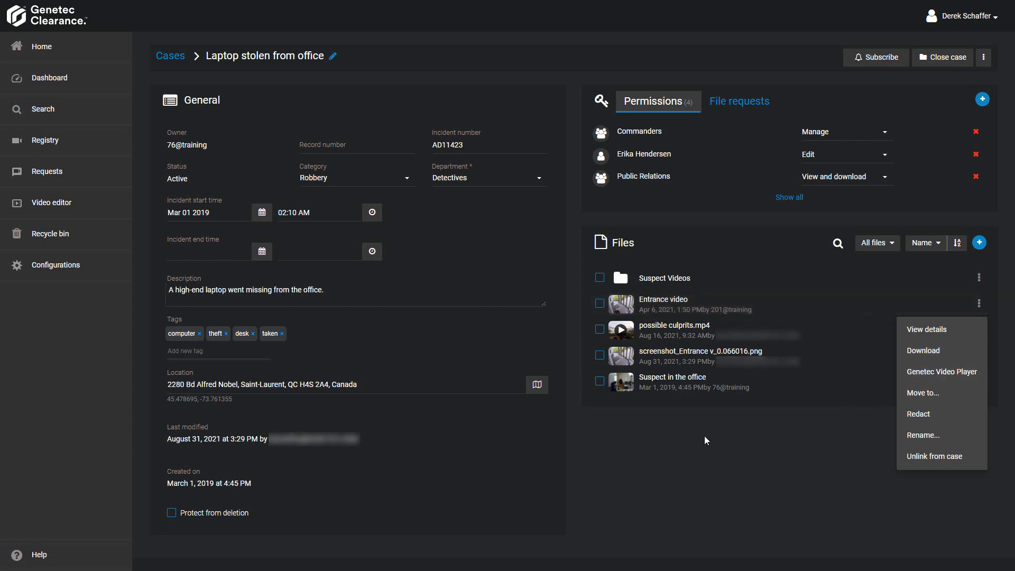
click(690, 437)
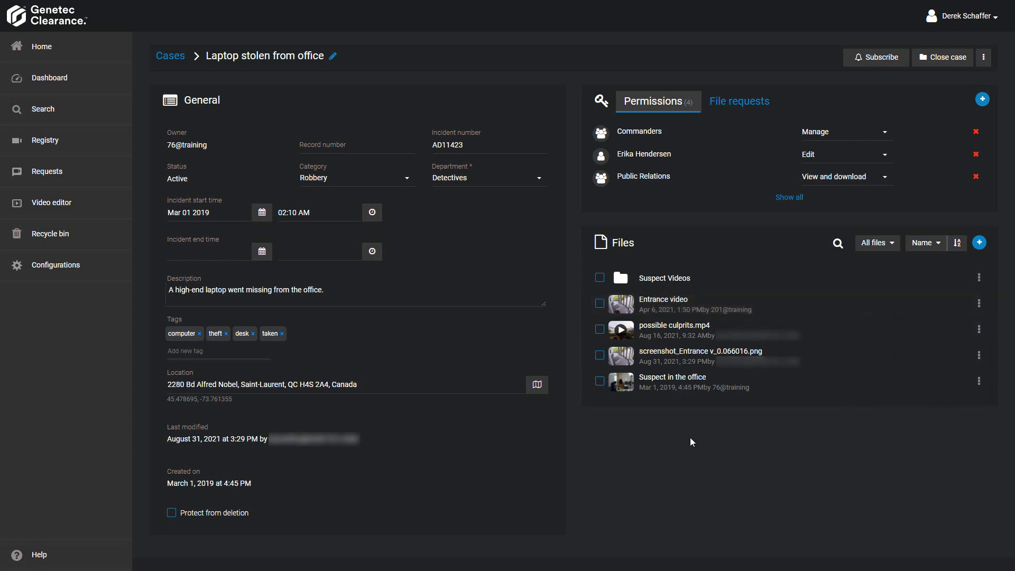
click(599, 303)
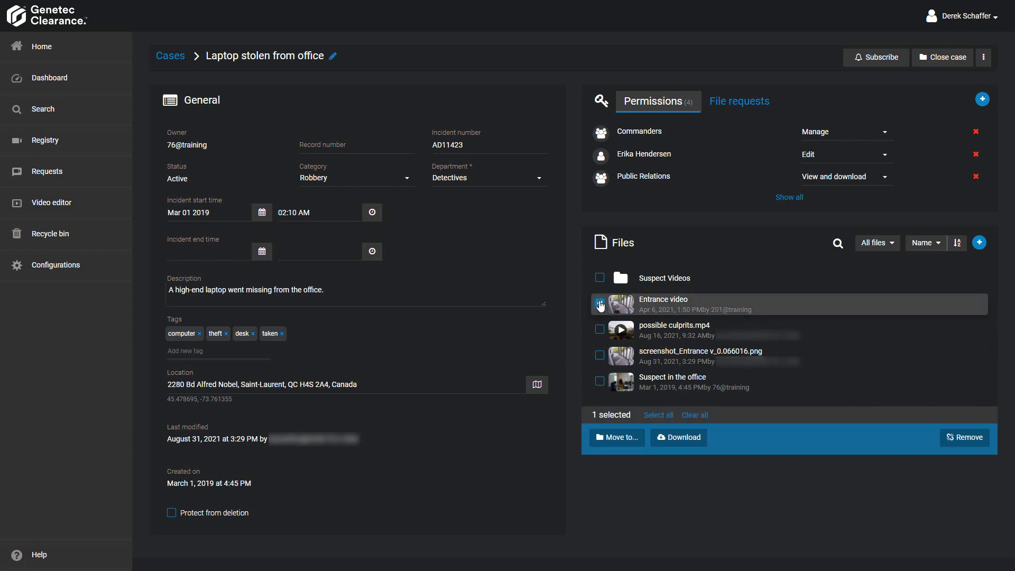
click(600, 356)
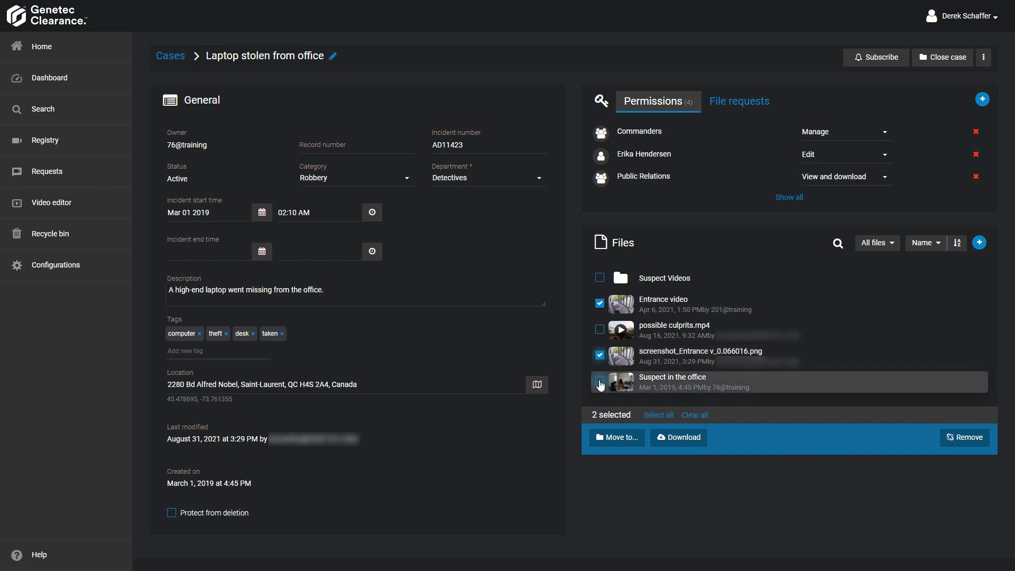
click(600, 381)
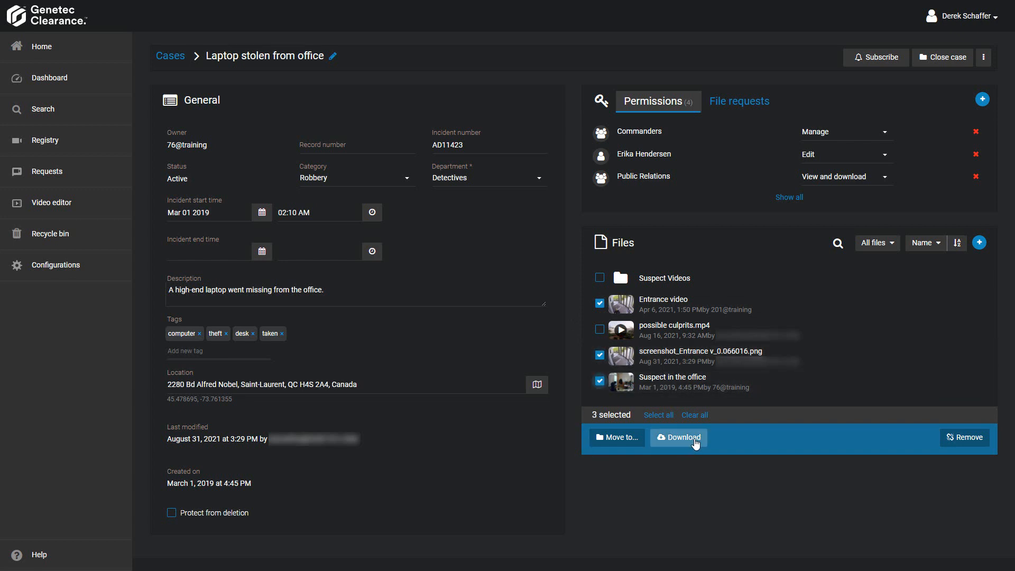